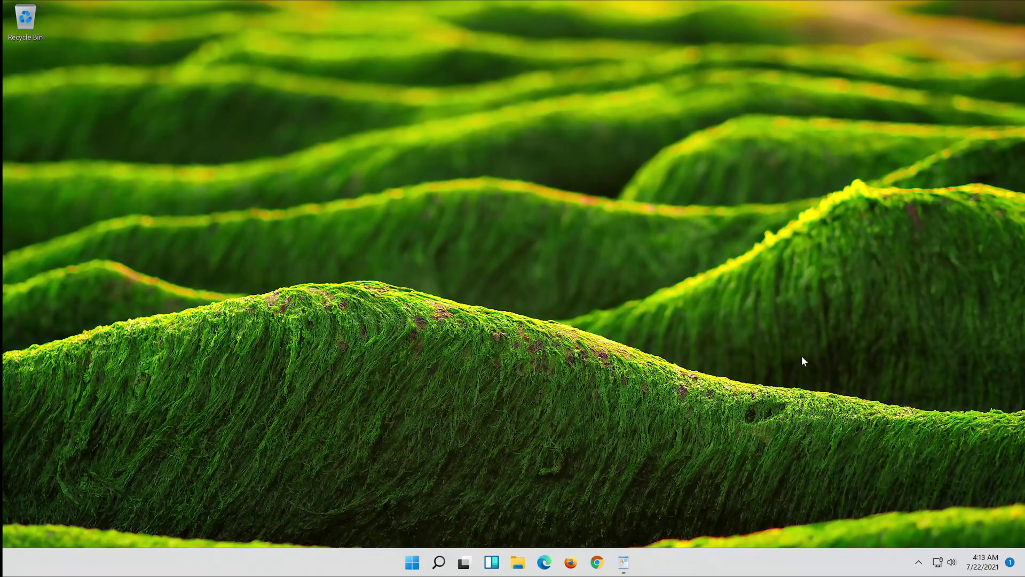
Open Windows Settings from Start and scroll the System page down to Troubleshoot.
key(super)
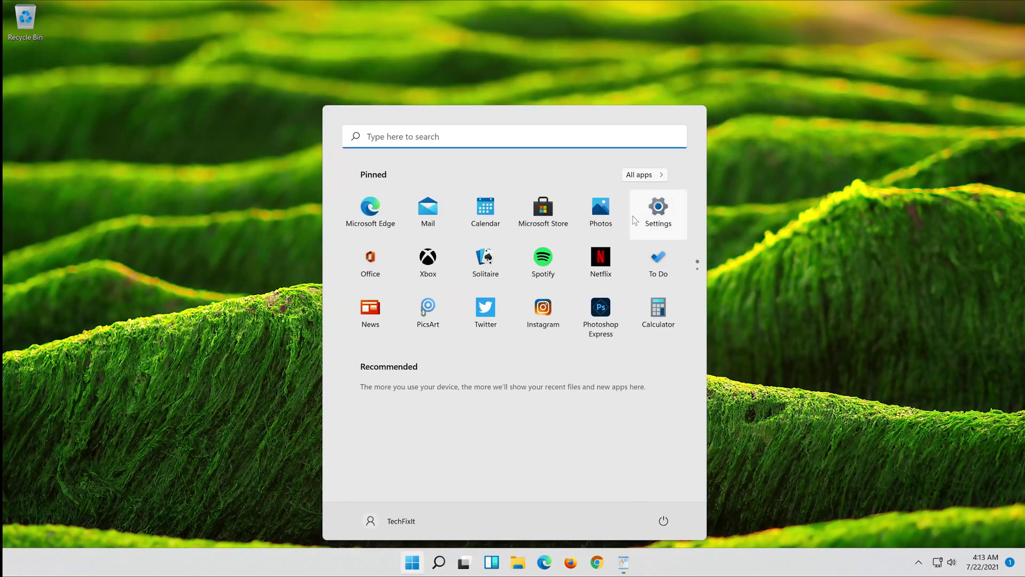
click(665, 207)
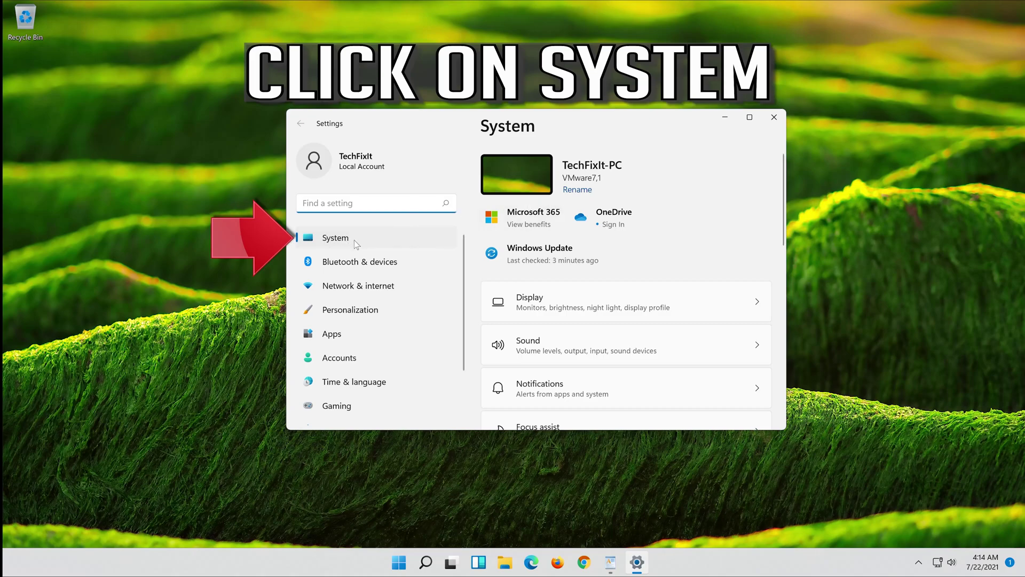
click(372, 242)
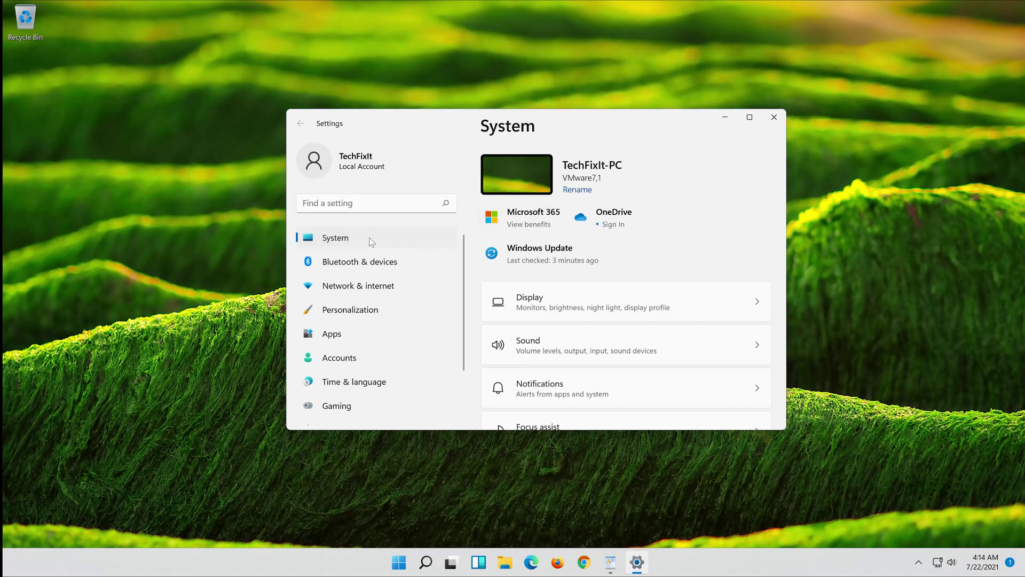
scroll(593, 334, down, 6)
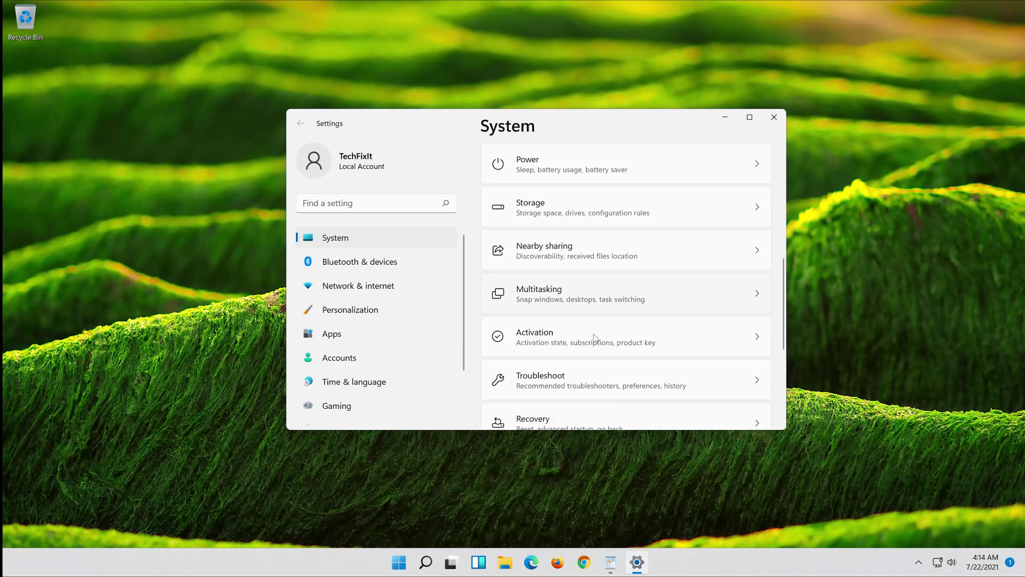
scroll(594, 334, down, 2)
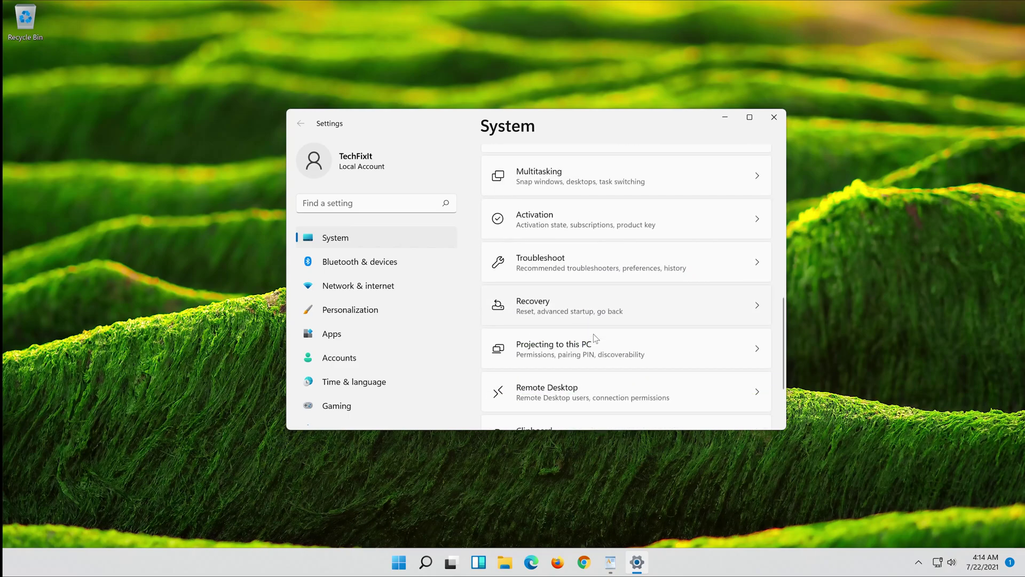
Run the Windows Update troubleshooter under Other troubleshooters and close its results.
click(640, 272)
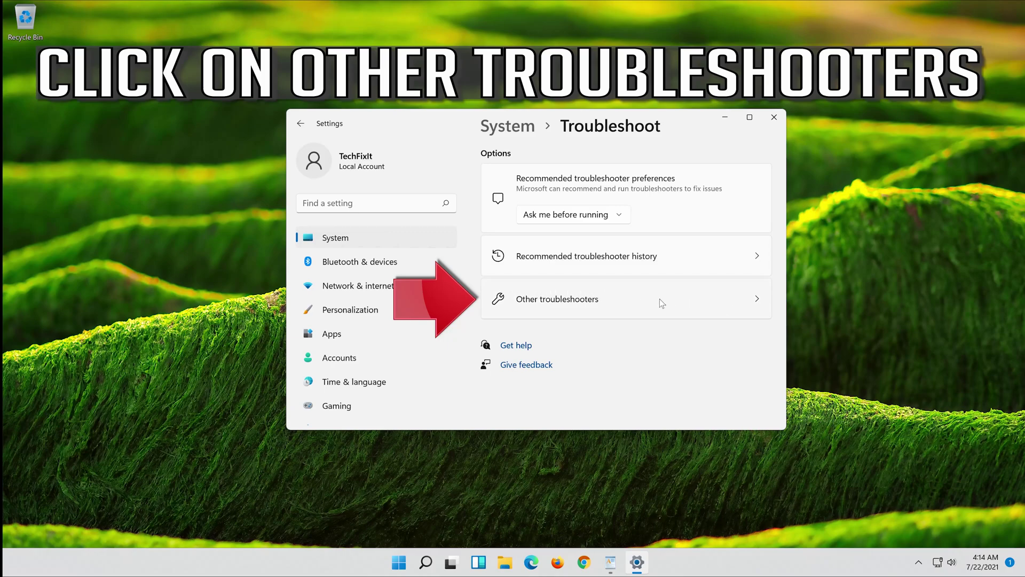
click(593, 312)
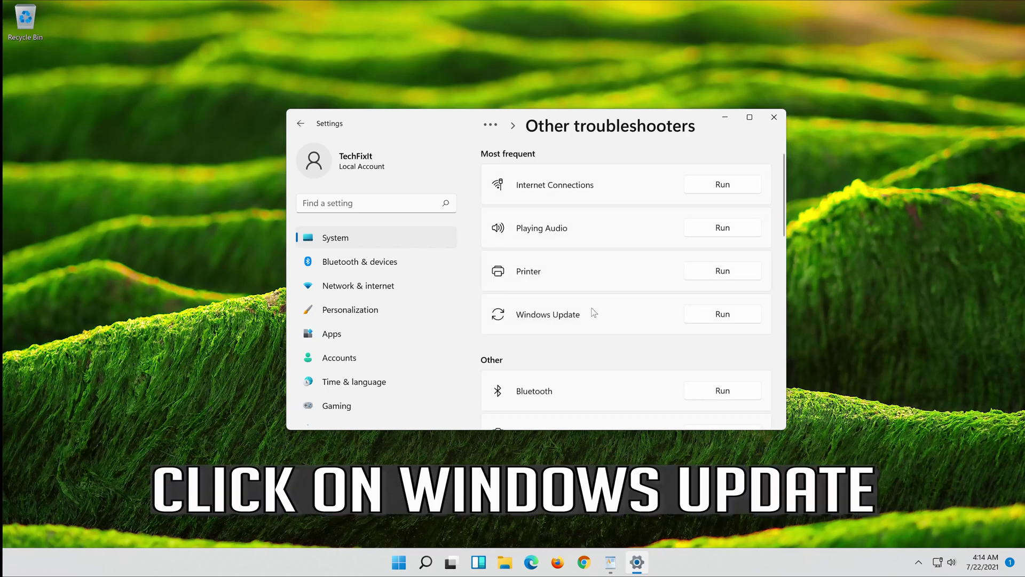
click(727, 316)
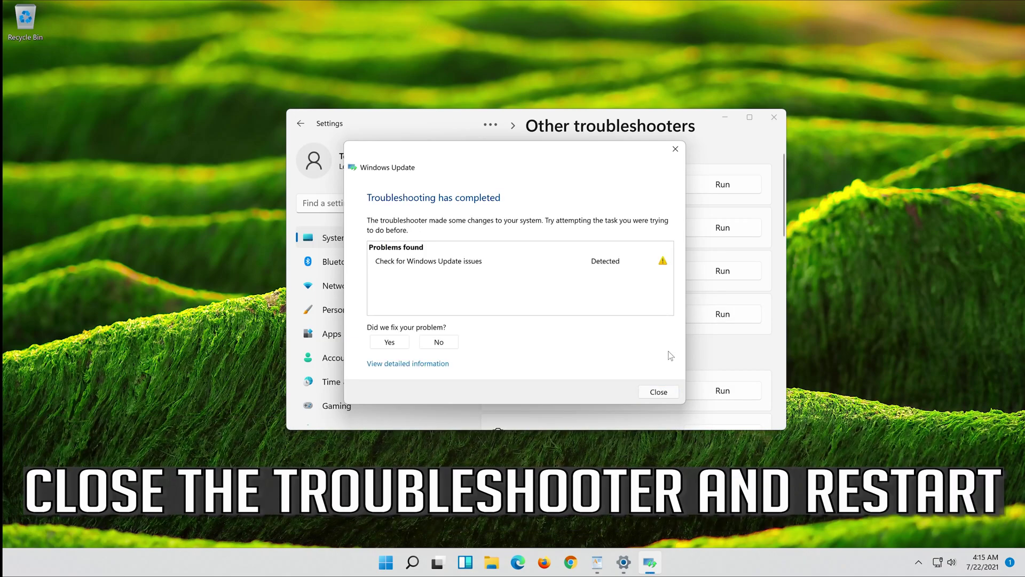
click(659, 391)
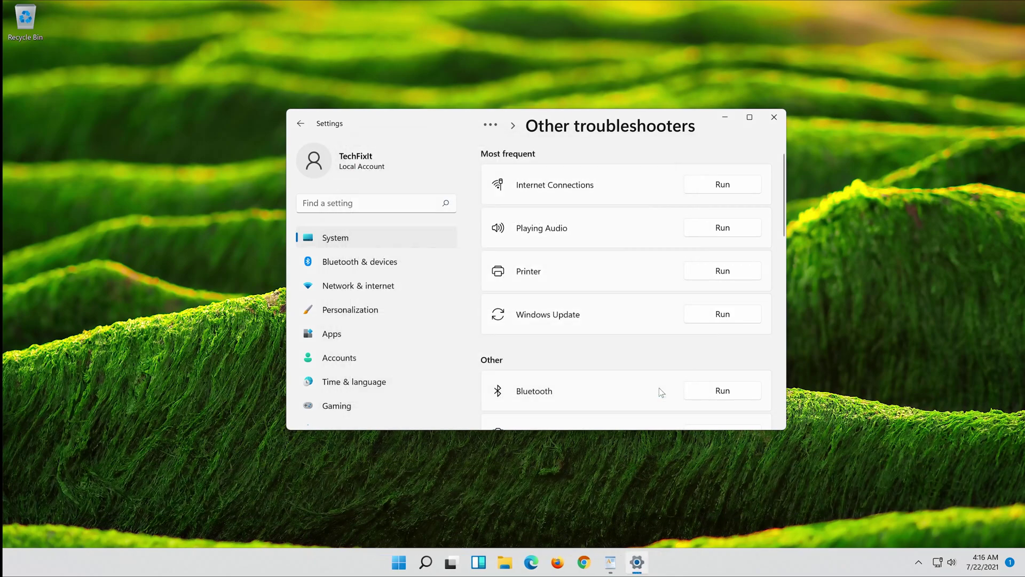
Close Settings and bring up the Start menu power options.
click(774, 118)
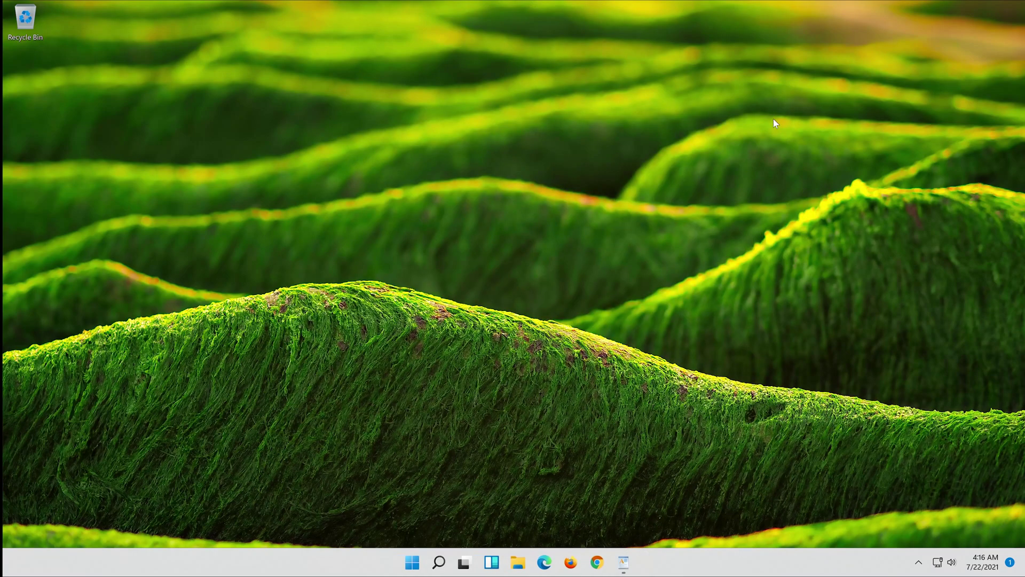
click(415, 555)
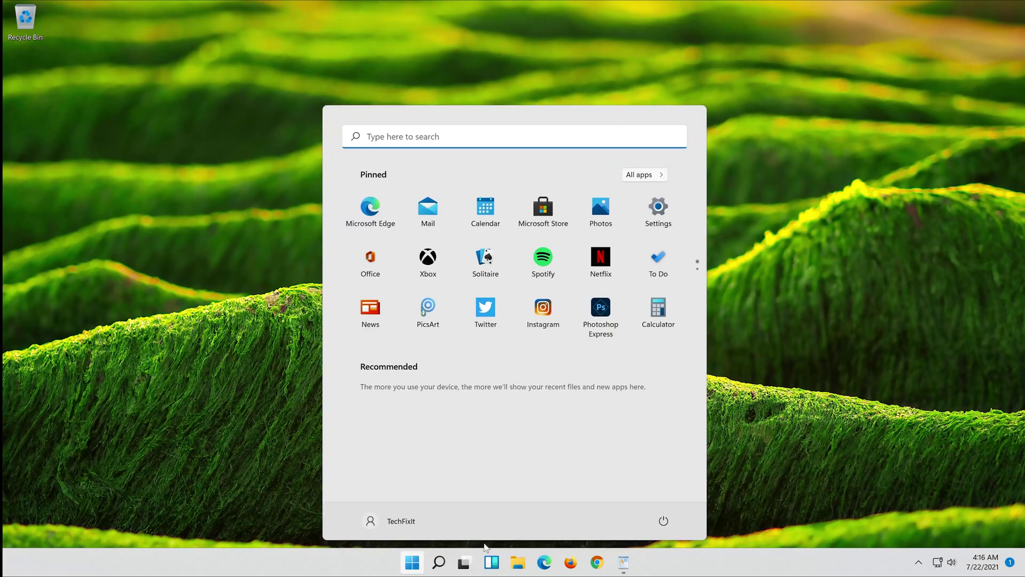
click(663, 522)
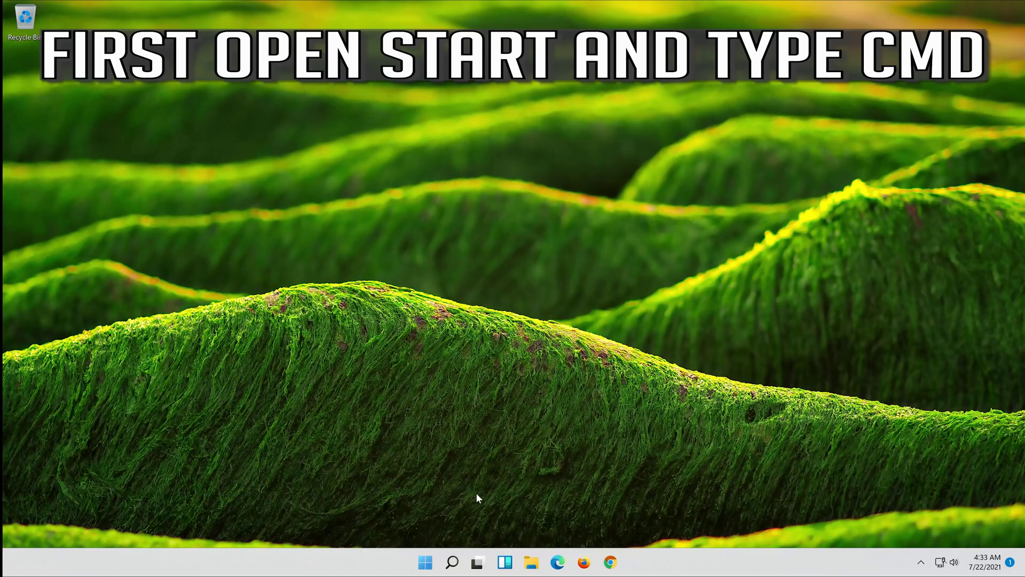
Search Start for cmd and launch Command Prompt as administrator.
click(427, 564)
text(cmd)
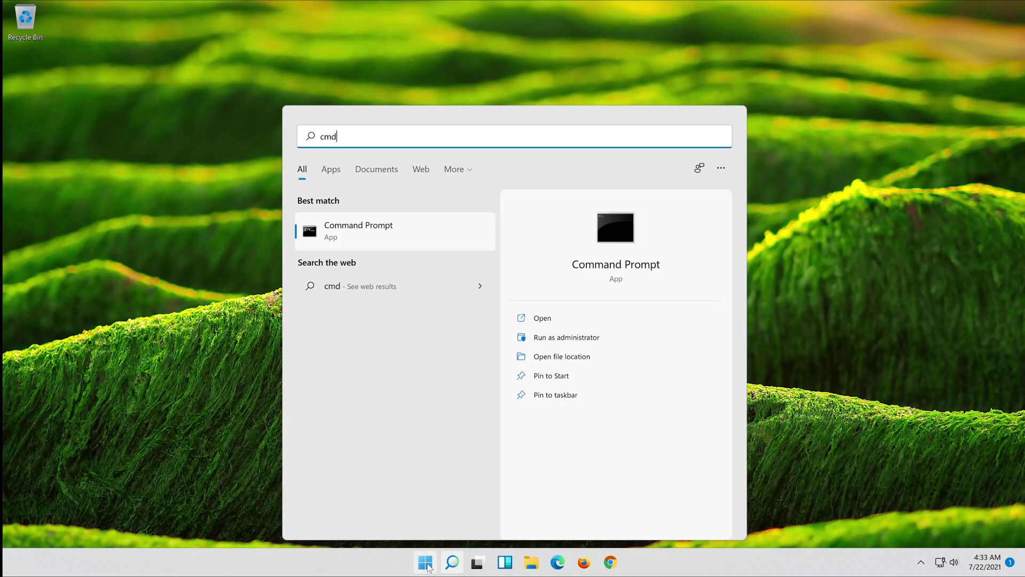
right_click(385, 228)
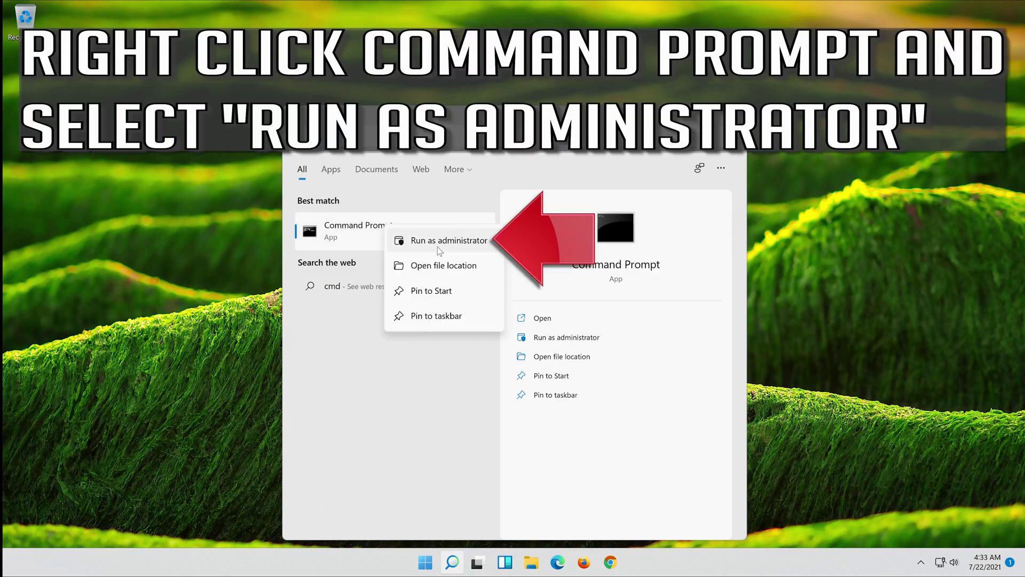
click(453, 246)
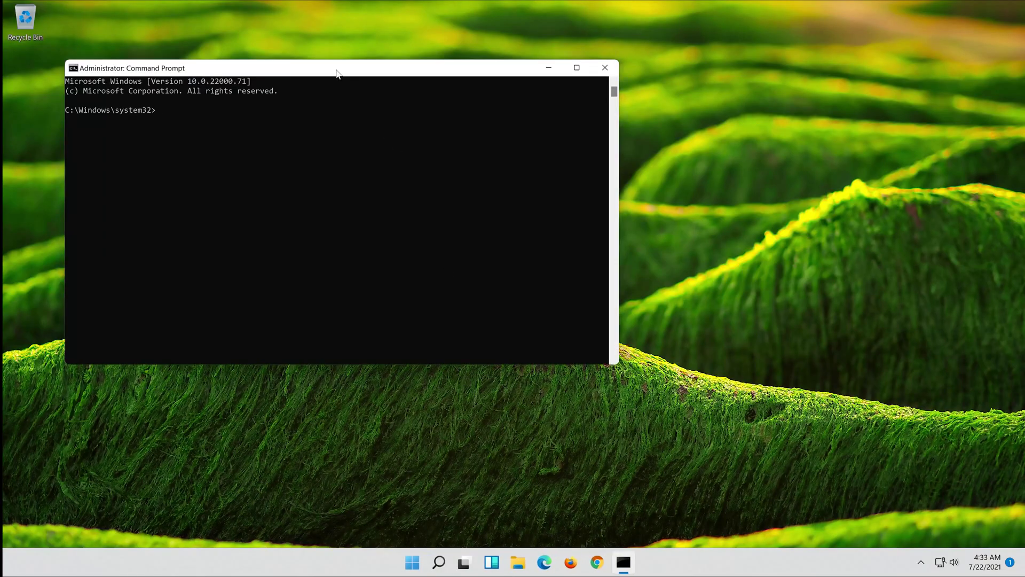
Stop the wuauserv, cryptSvc and bits services with net stop, then enter net stop msiserver.
drag(334, 70, 524, 119)
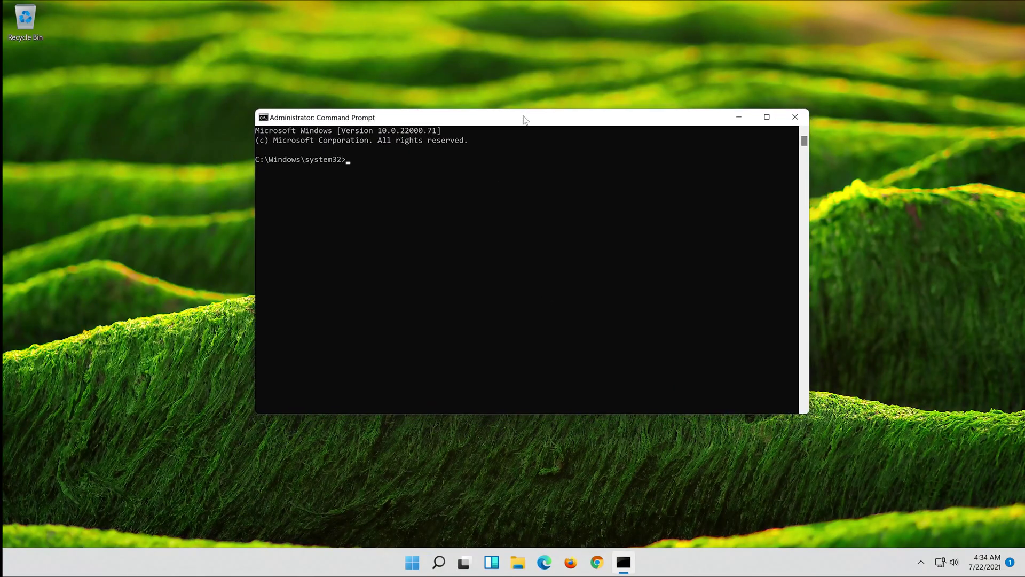
text(ne)
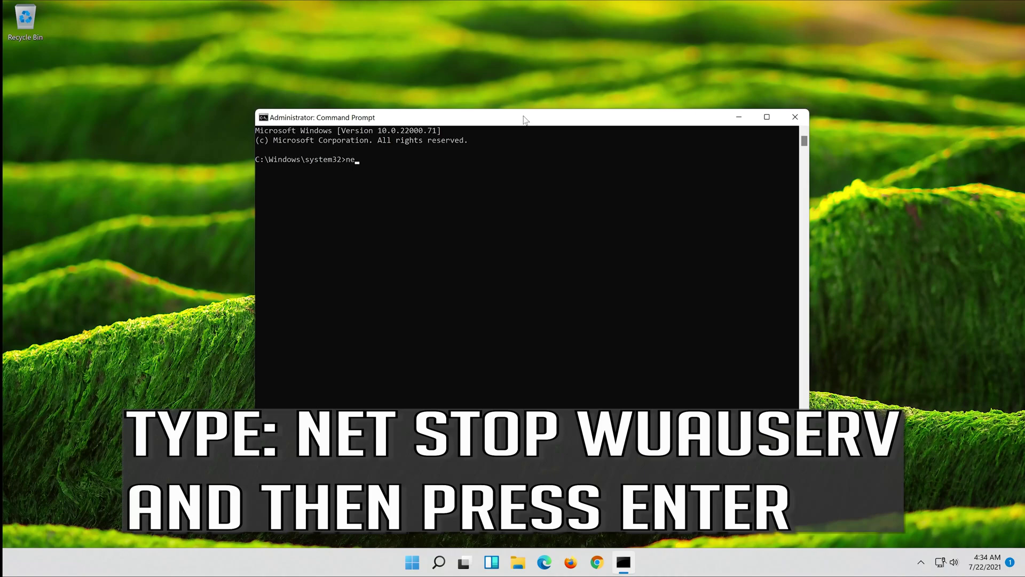
text(t stop wuauserv)
key(Return)
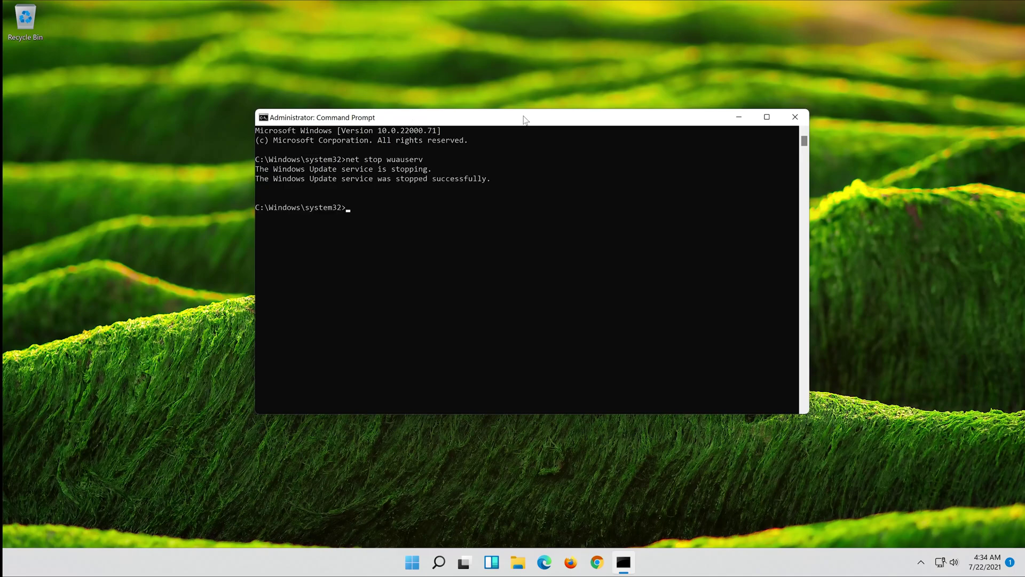
text(net )
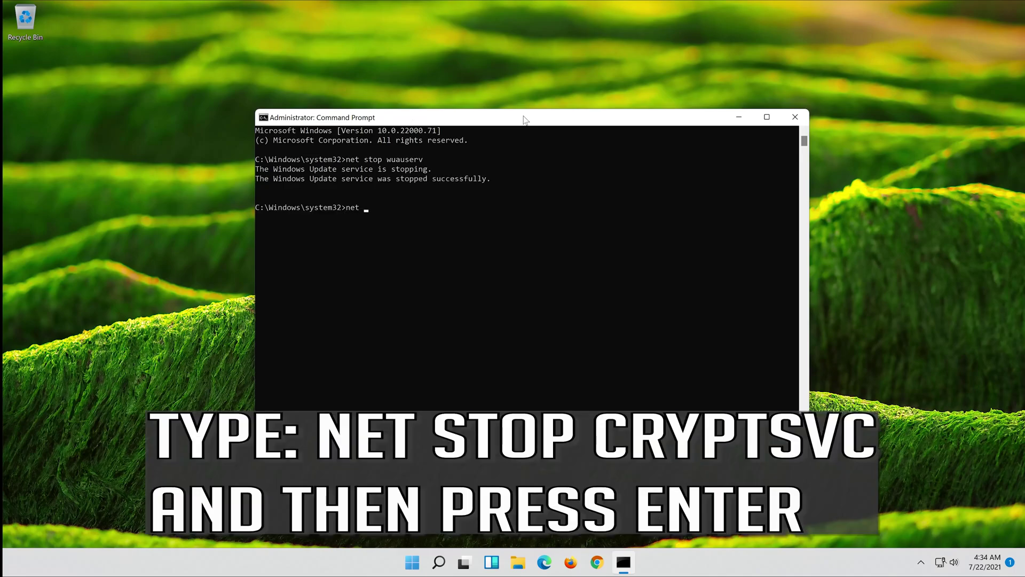
text(stop cryptSvc)
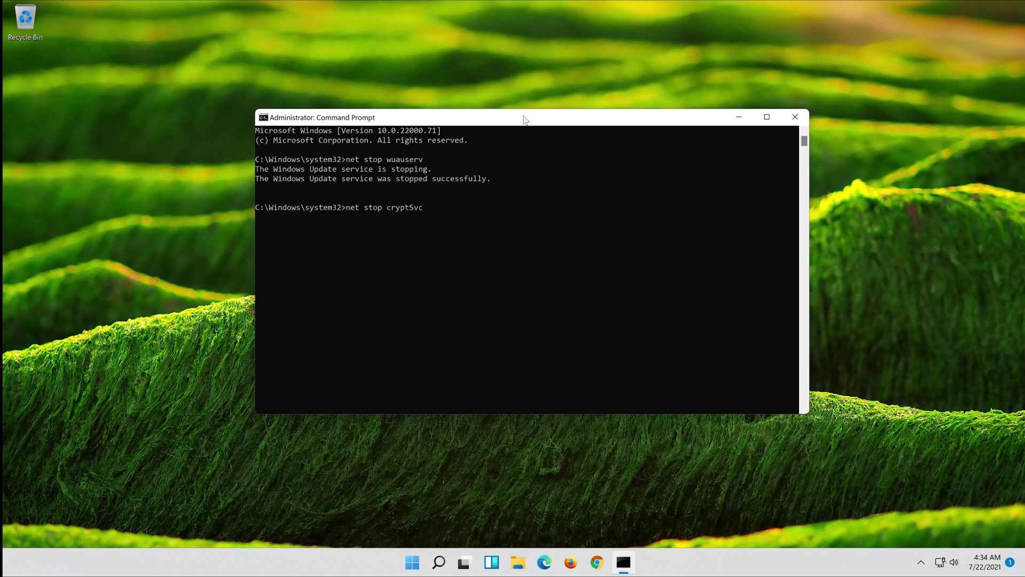
key(Return)
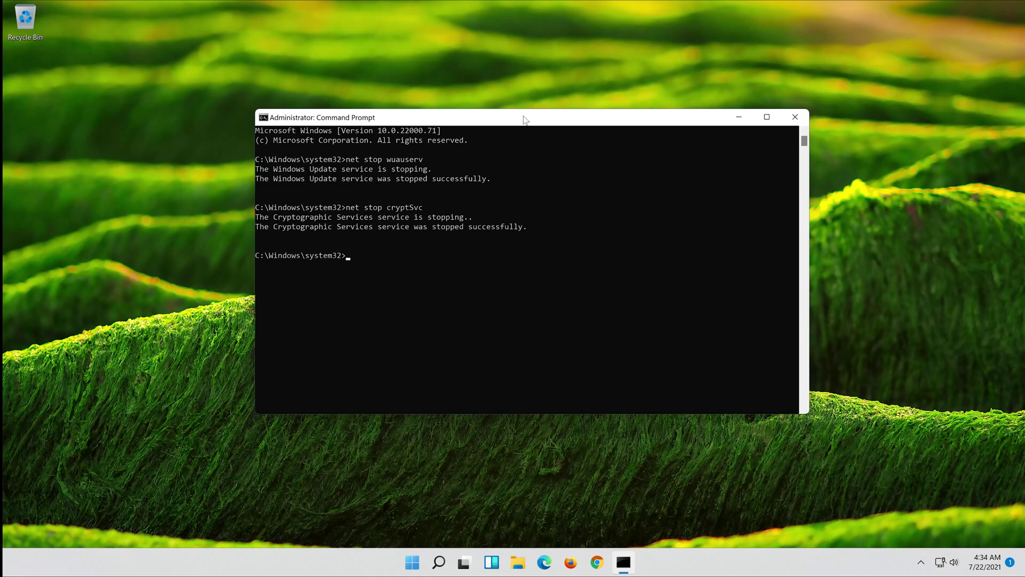
text(n)
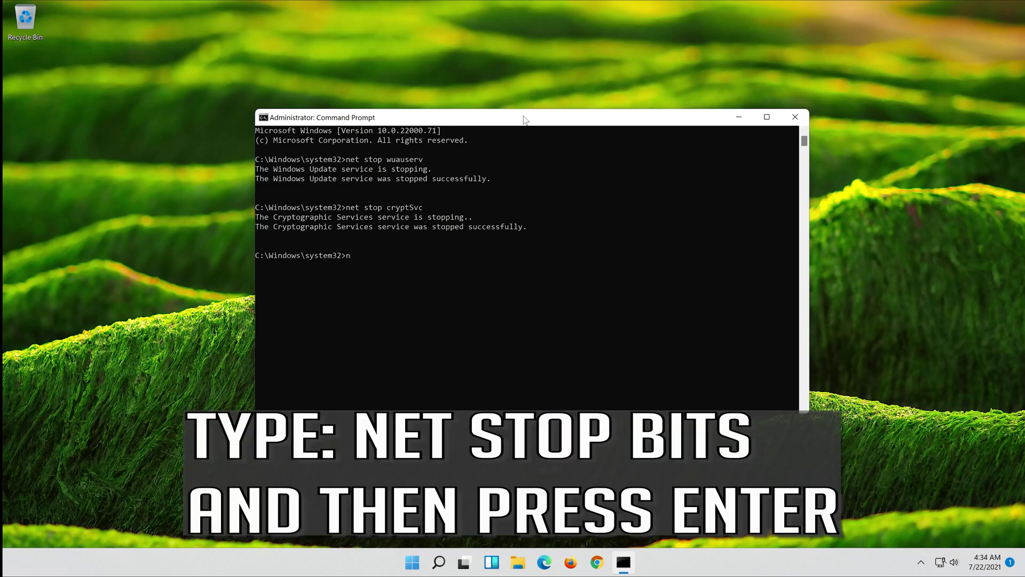
text(et stop bits)
key(Return)
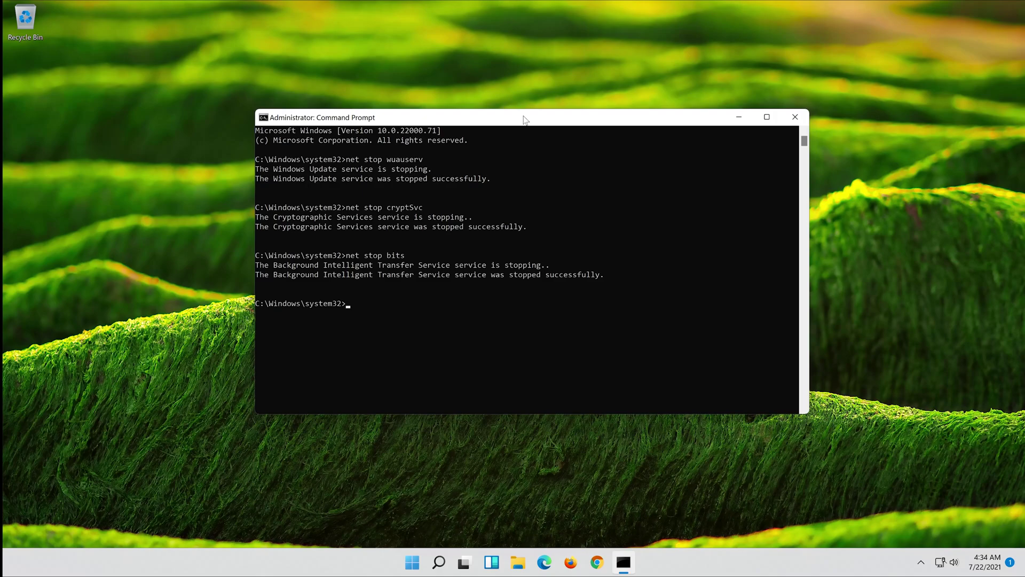
text(net stop msiserver)
Stop msiserver and rename C:\Windows\SoftwareDistribution to SoftwareDistribution.old.
key(Return)
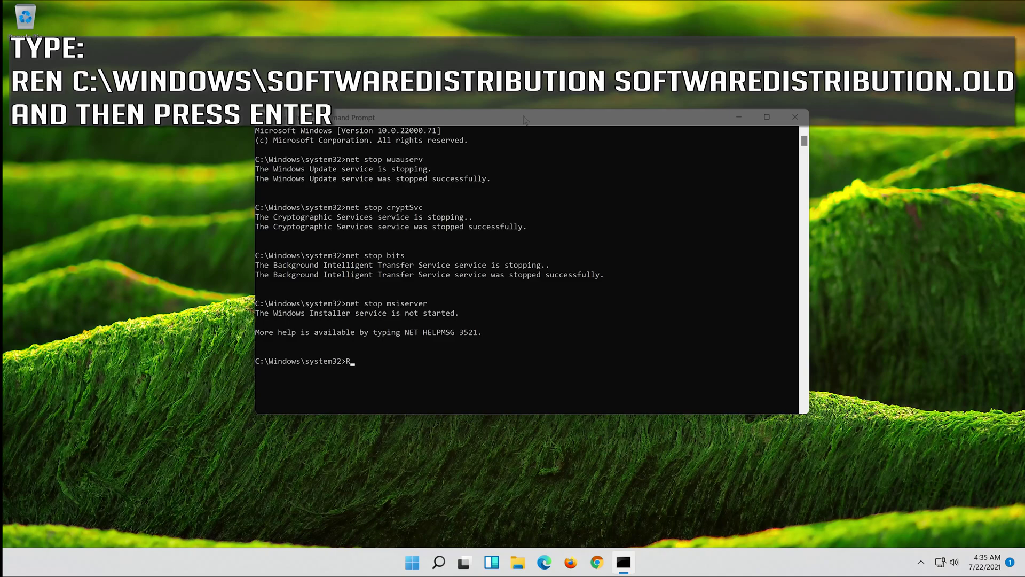
text(Ren C:\Windows\SoftwareDistribution)
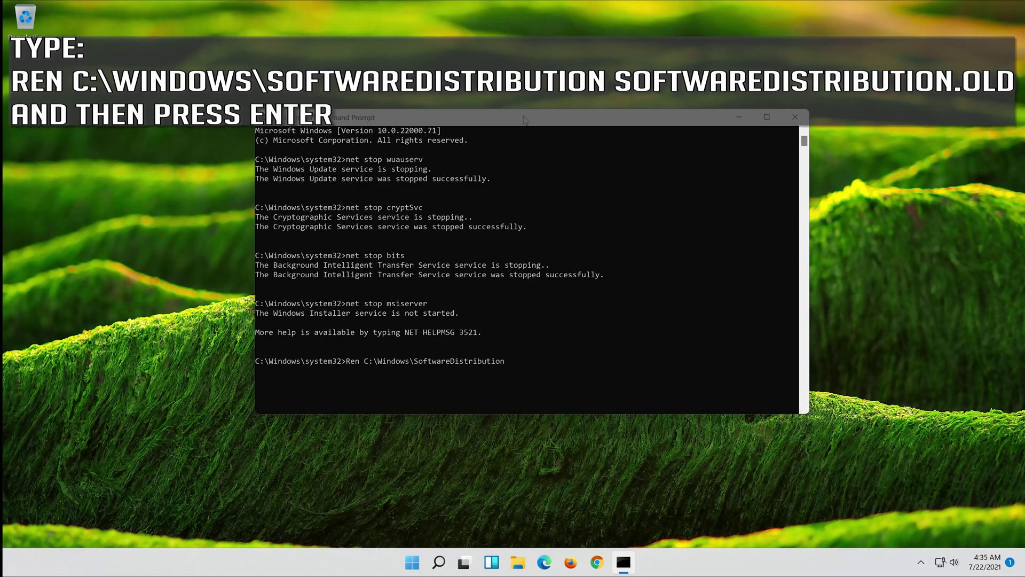
text( SoftwareDistribution.old)
key(Return)
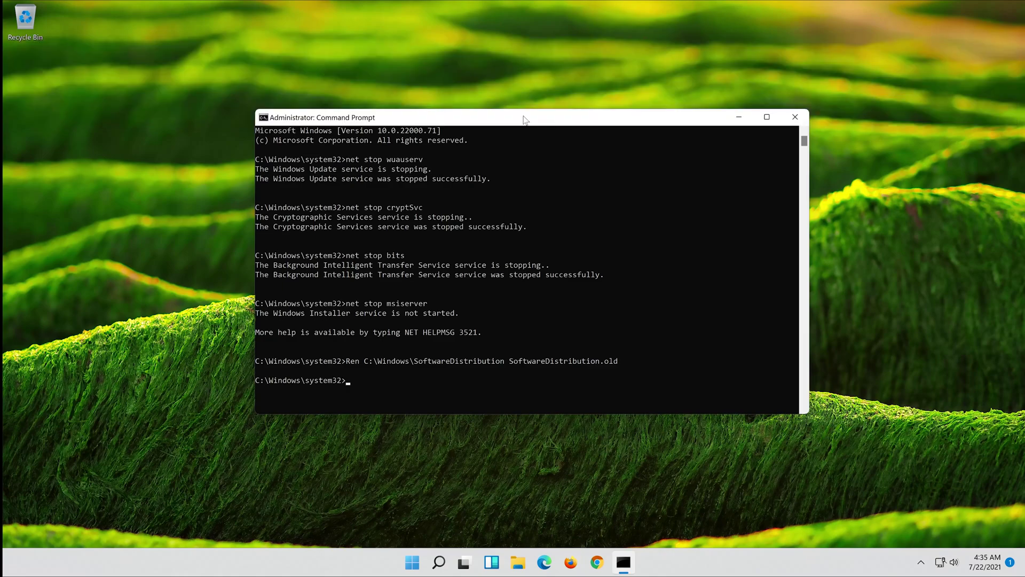
Rename C:\Windows\System32\Catroot2 to Catroot2.old.
text(Ren)
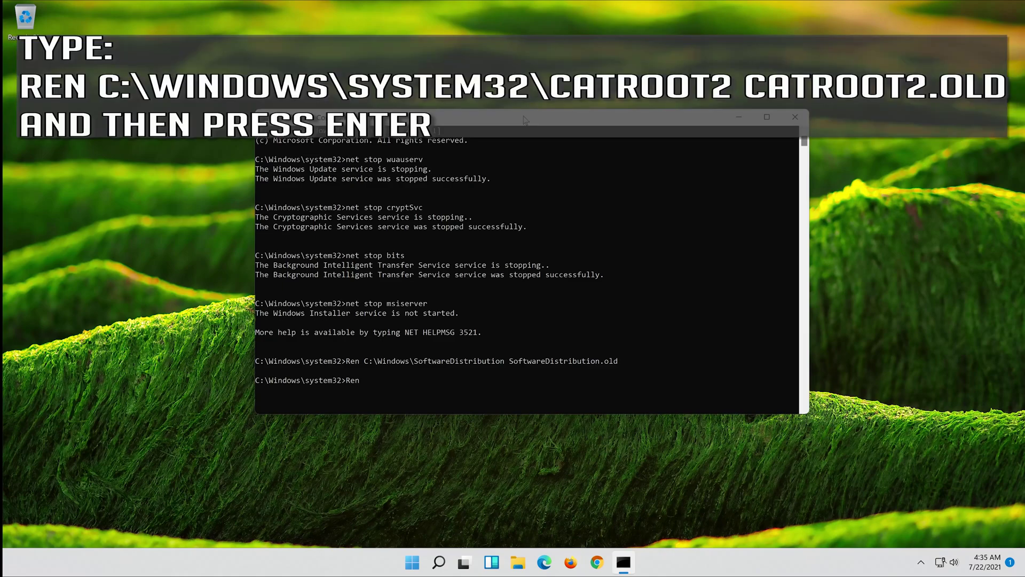
text( C:\Windows\System32\)
text(Catroot2 C)
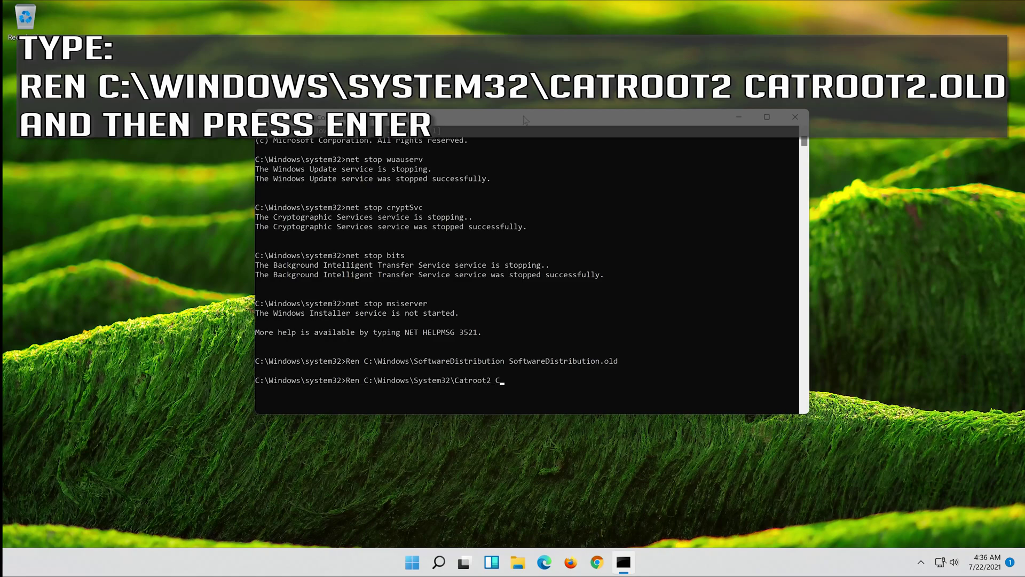
text(atroot2.old)
key(Return)
Restart the wuauserv, cryptSvc, bits and msiserver services with net start.
text(net)
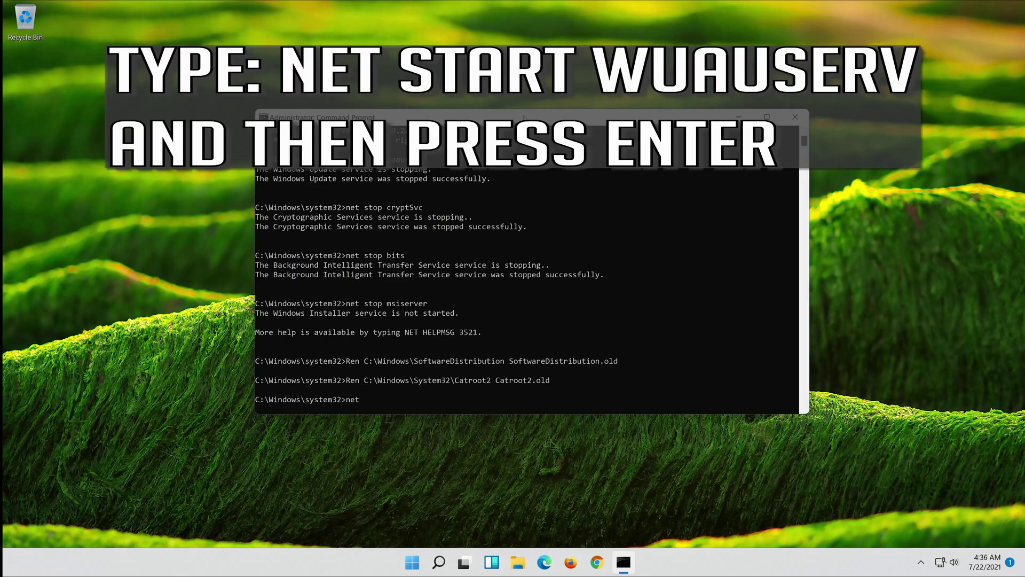
text( start wuauserv)
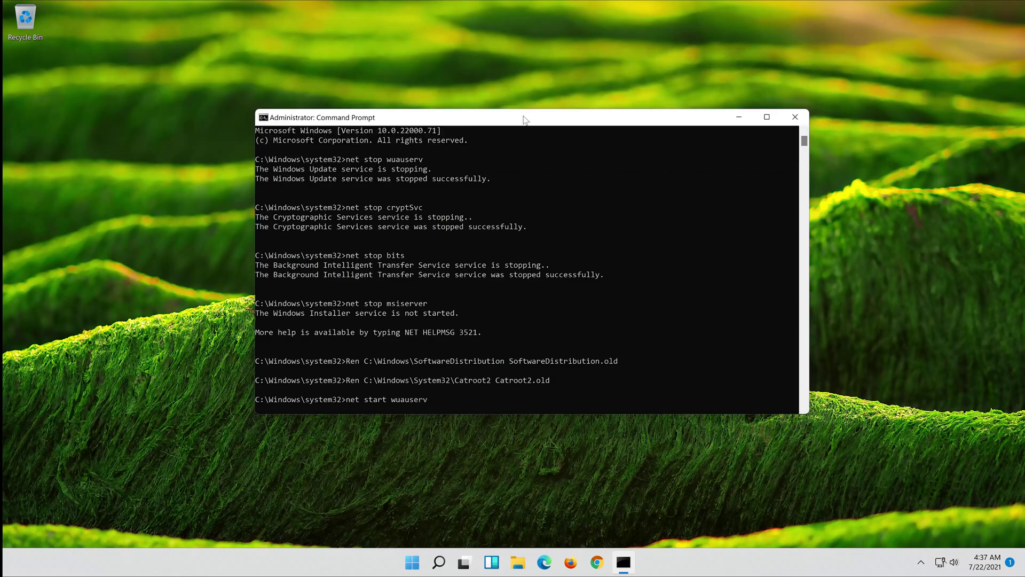
key(Return)
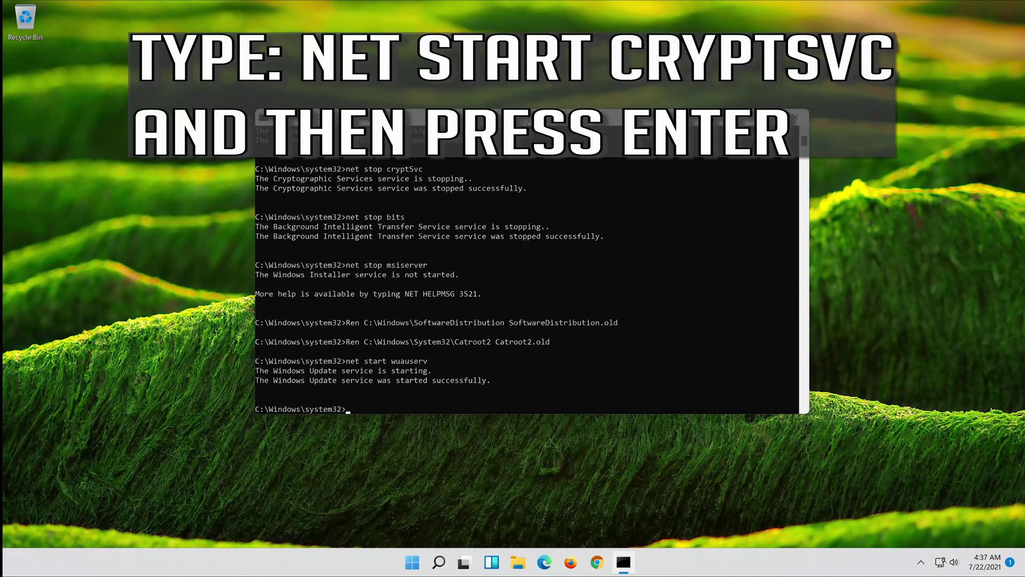
text(net start cryptSvc)
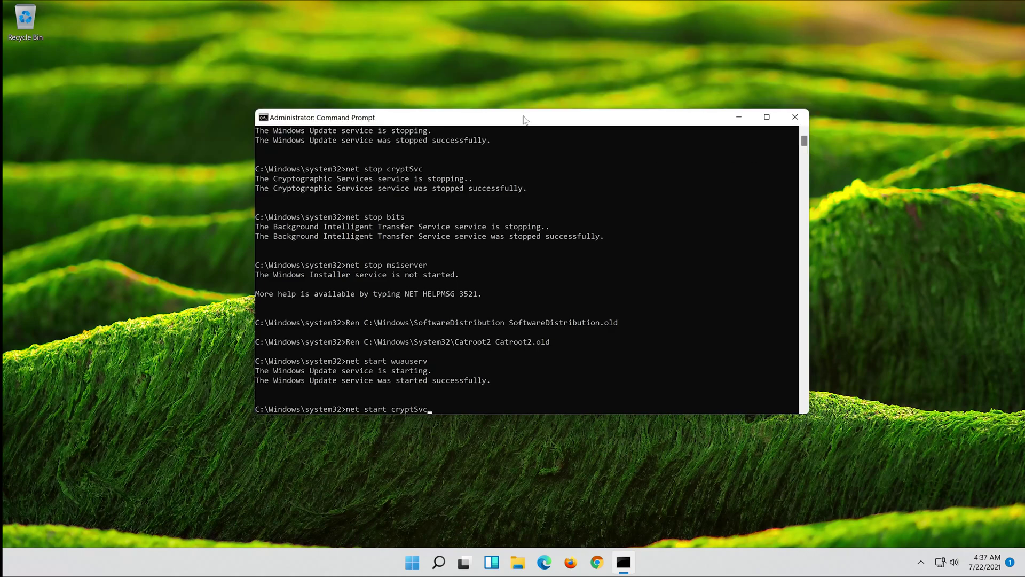
key(Return)
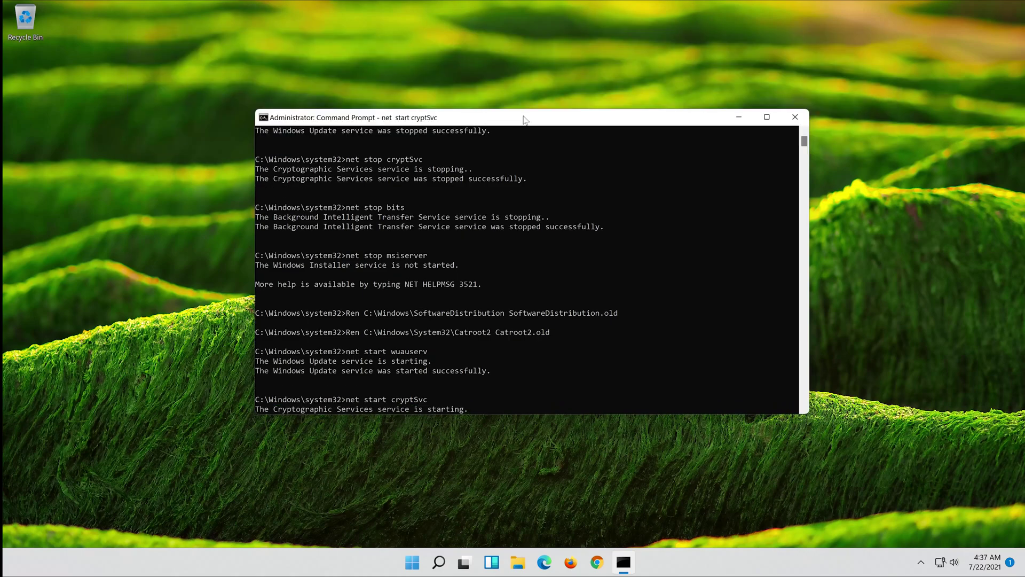
text(n)
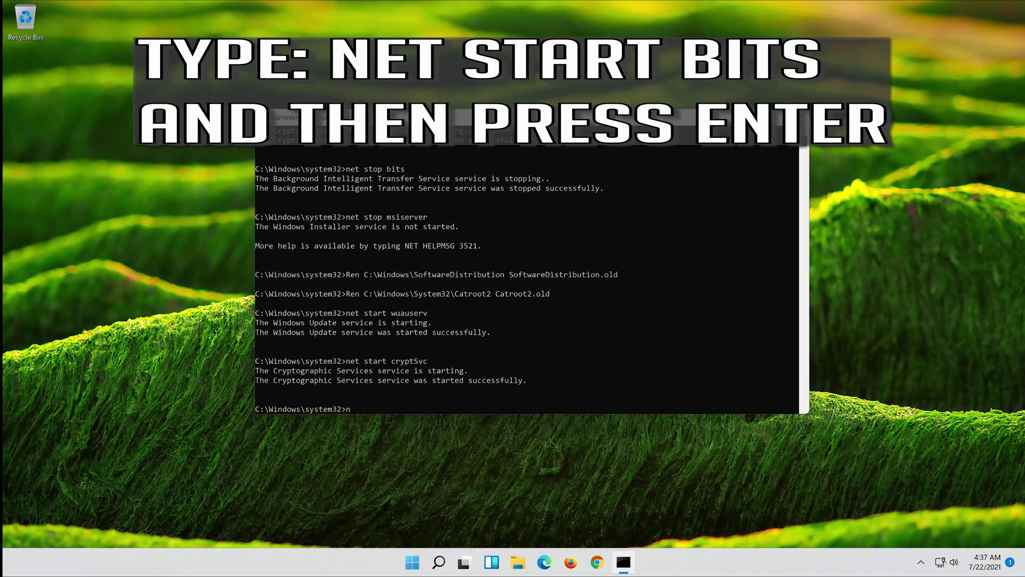
text(et start bits)
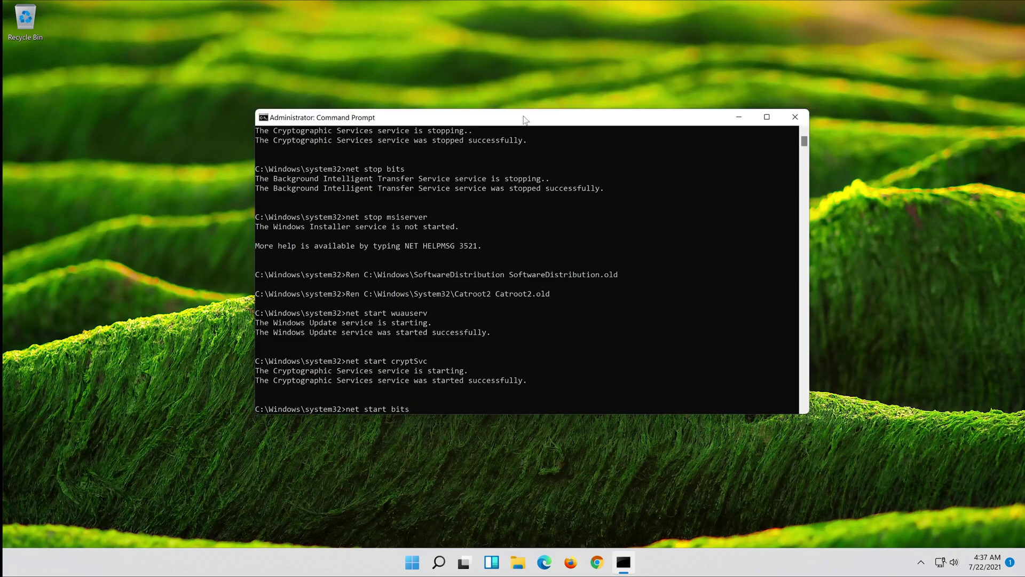
key(Return)
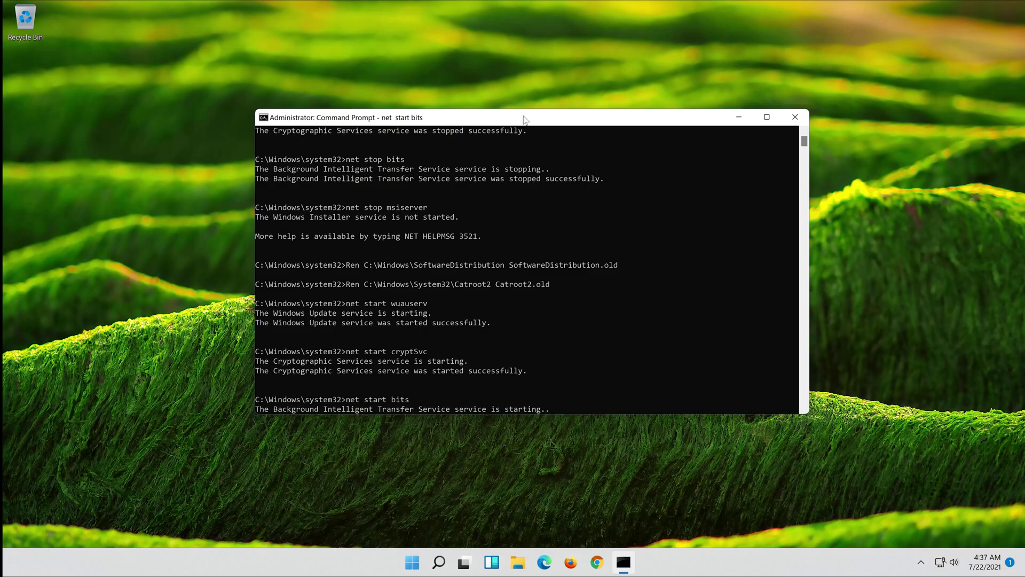
text(n)
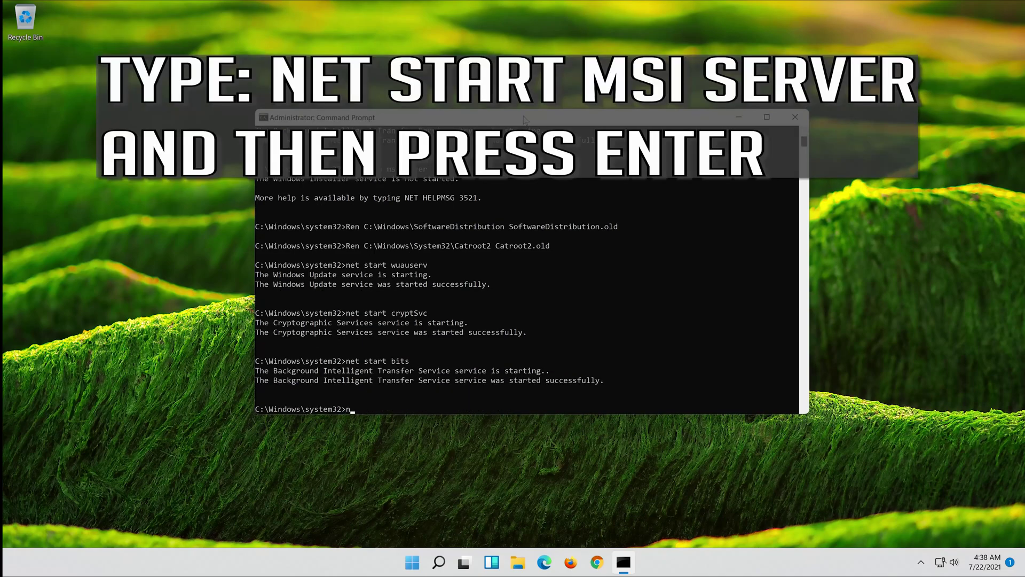
text(et start msiserver)
key(Return)
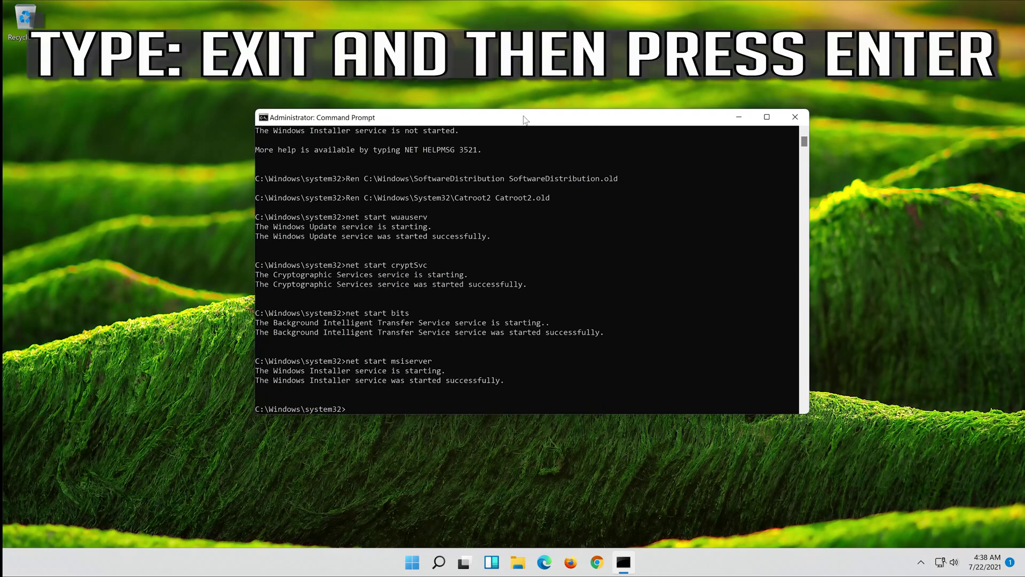
Exit Command Prompt and restart the PC from the Start menu power options.
text(ex)
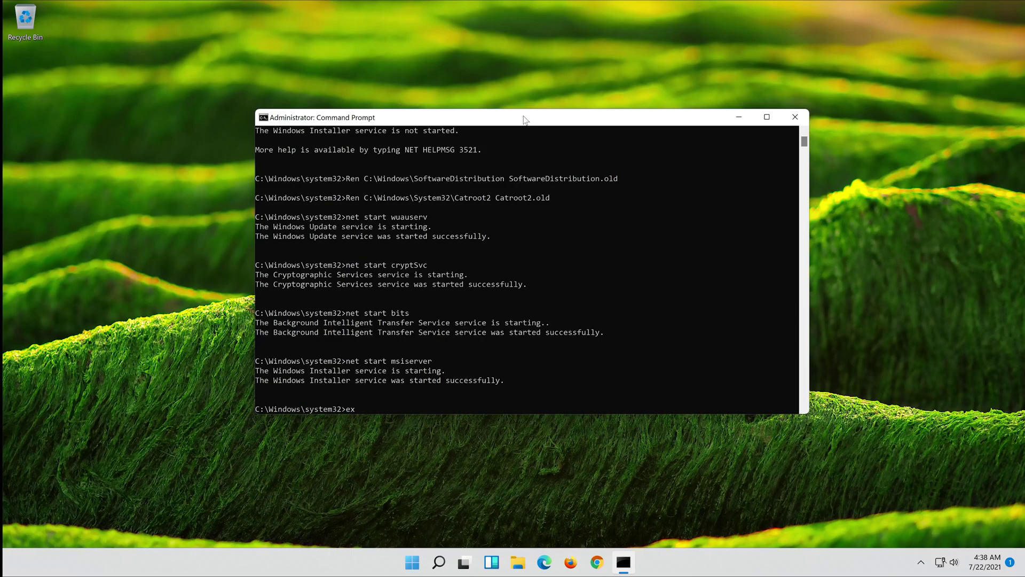
text(it)
key(Return)
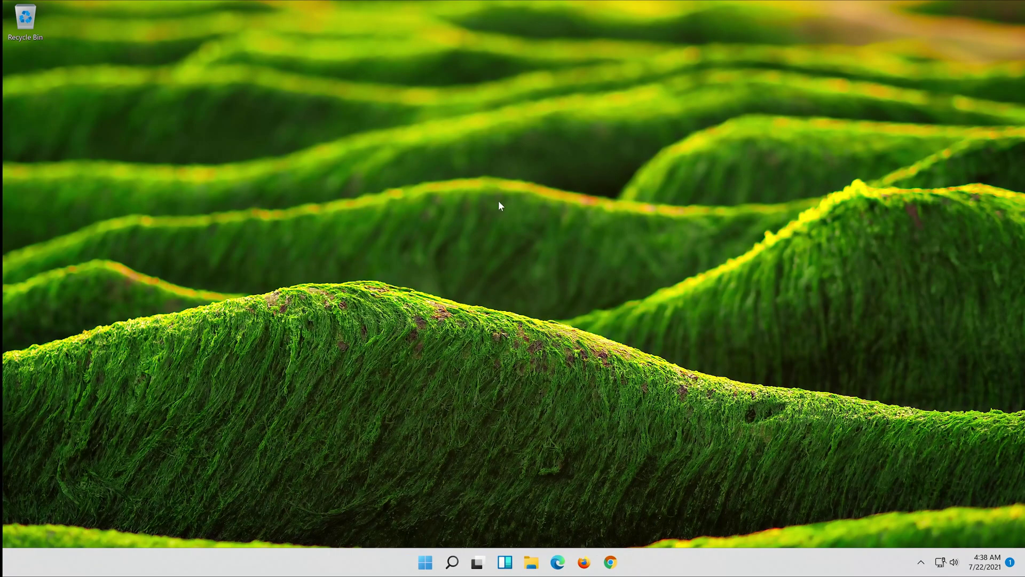
click(420, 565)
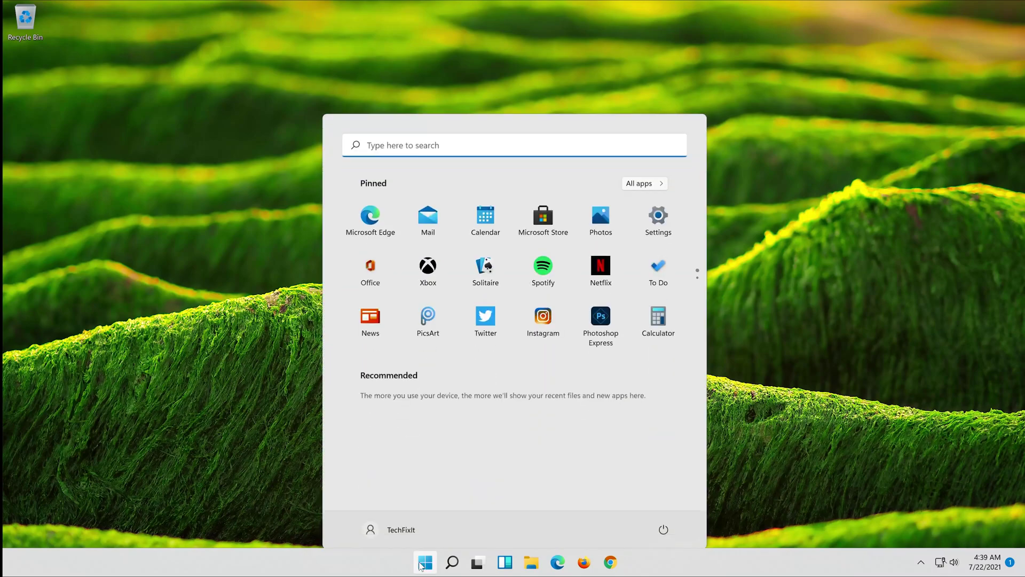
click(664, 521)
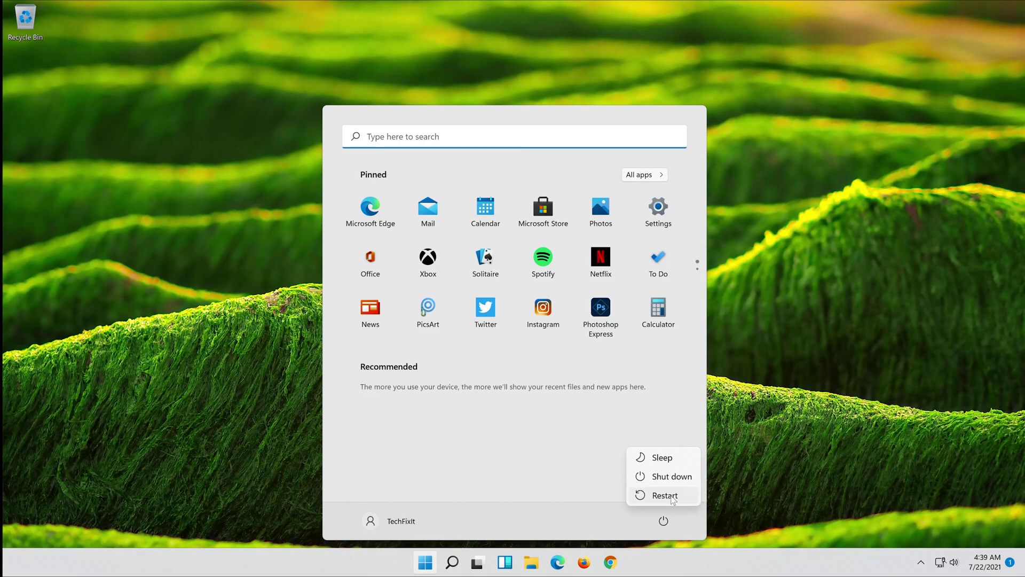
click(665, 495)
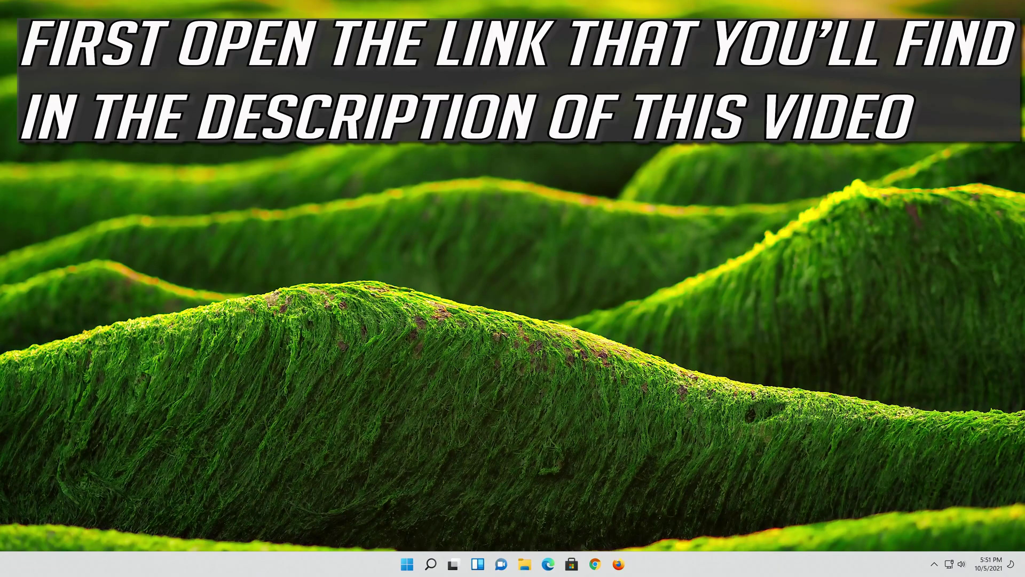
In Firefox, load the Windows 11 download page and save MediaCreationToolW11.exe.
click(619, 564)
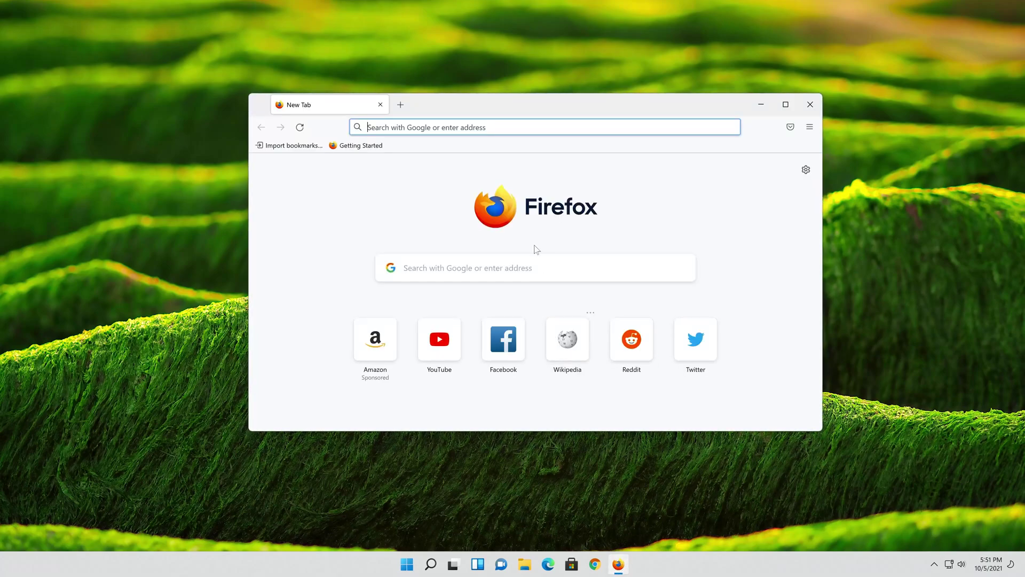
right_click(498, 127)
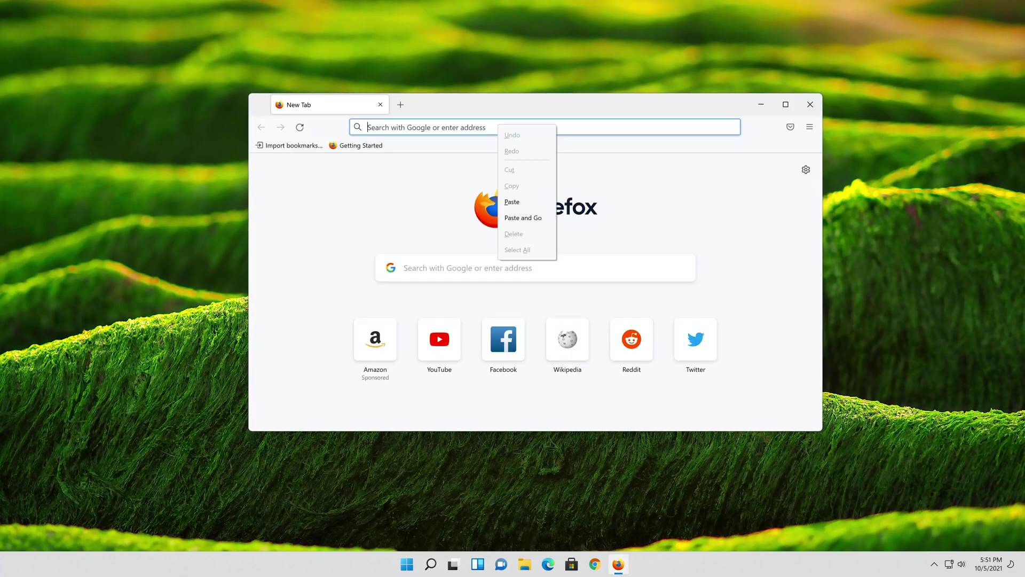
click(521, 218)
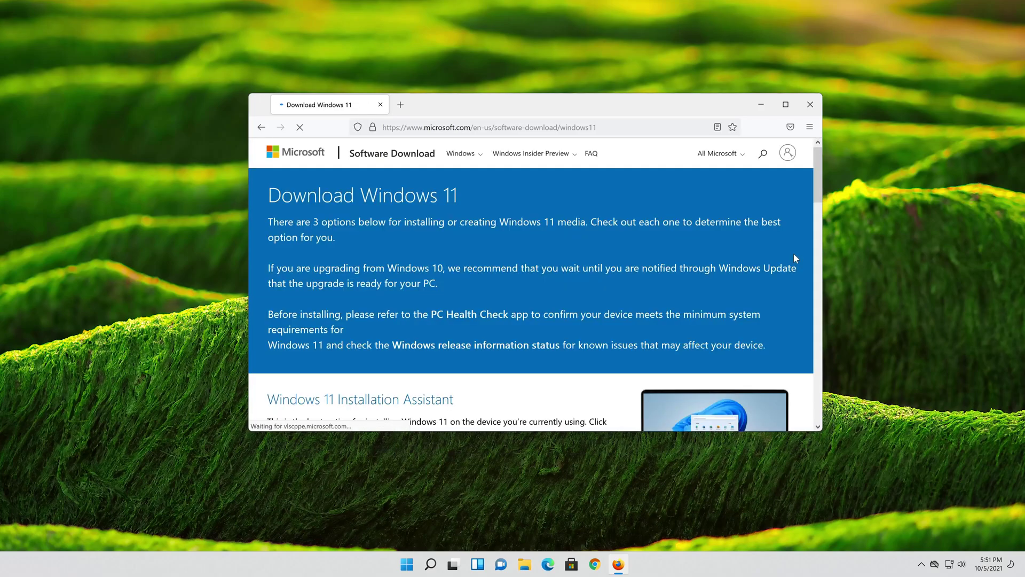
scroll(781, 264, down, 7)
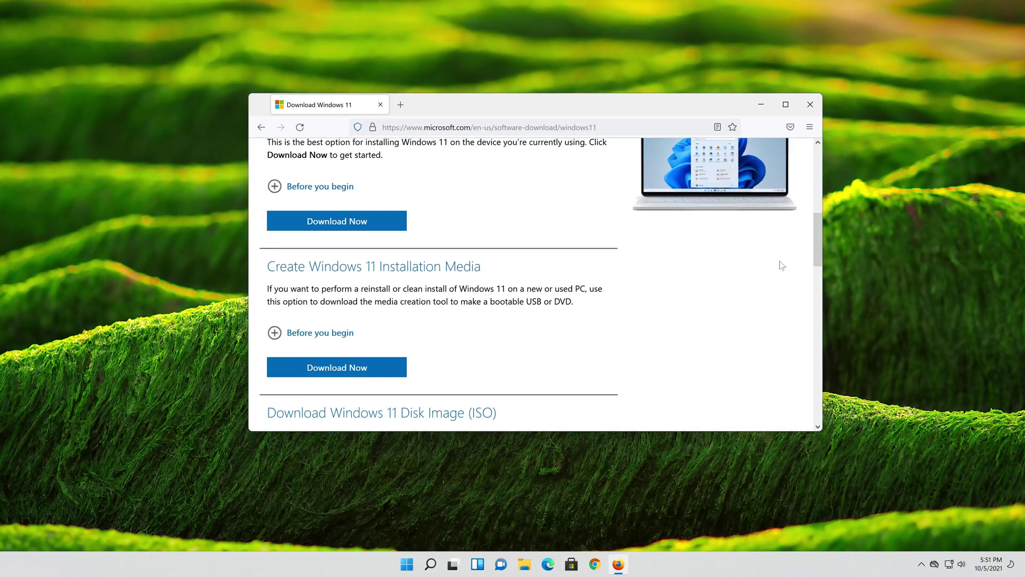
scroll(781, 264, up, 2)
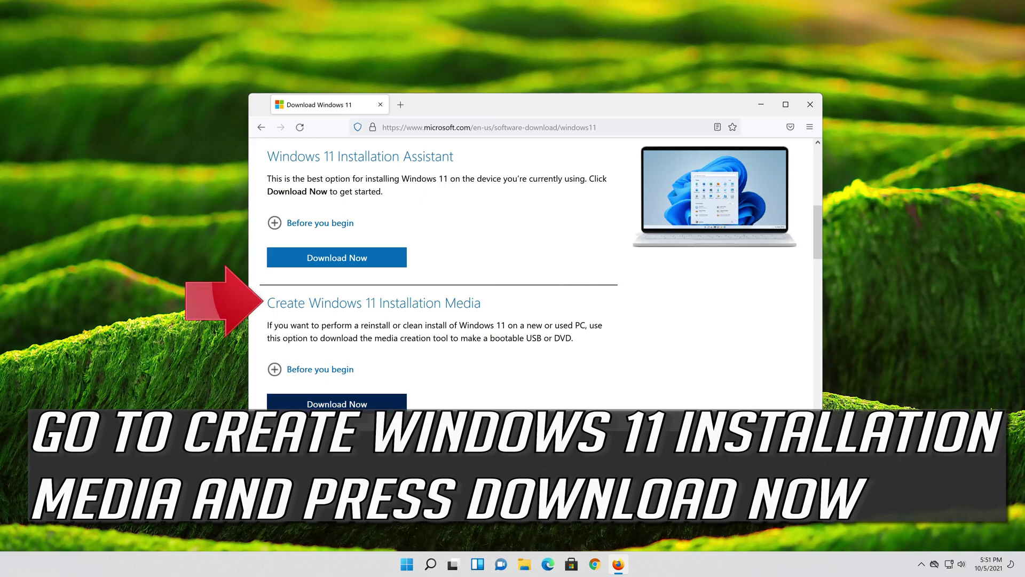
click(337, 403)
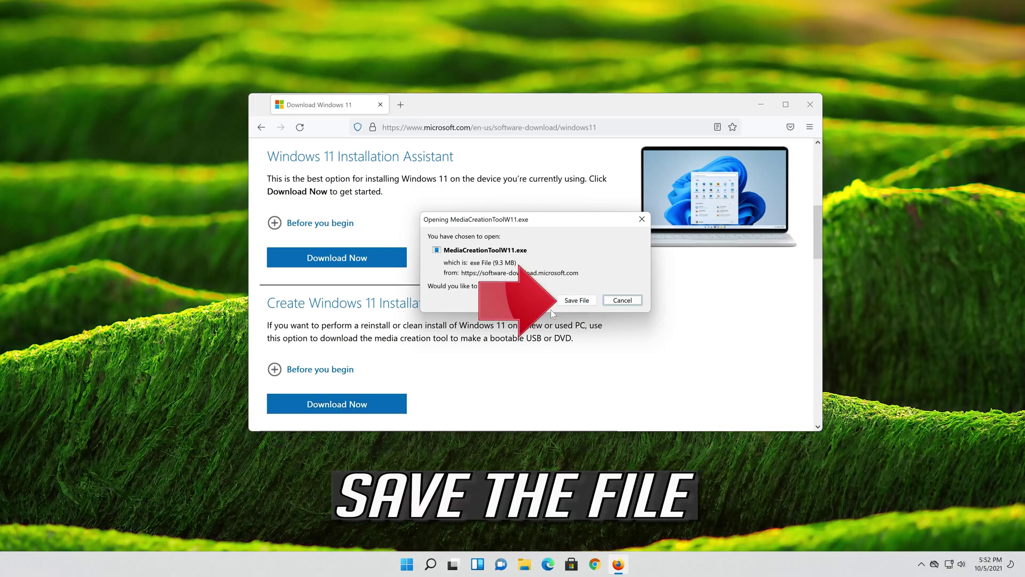
click(575, 300)
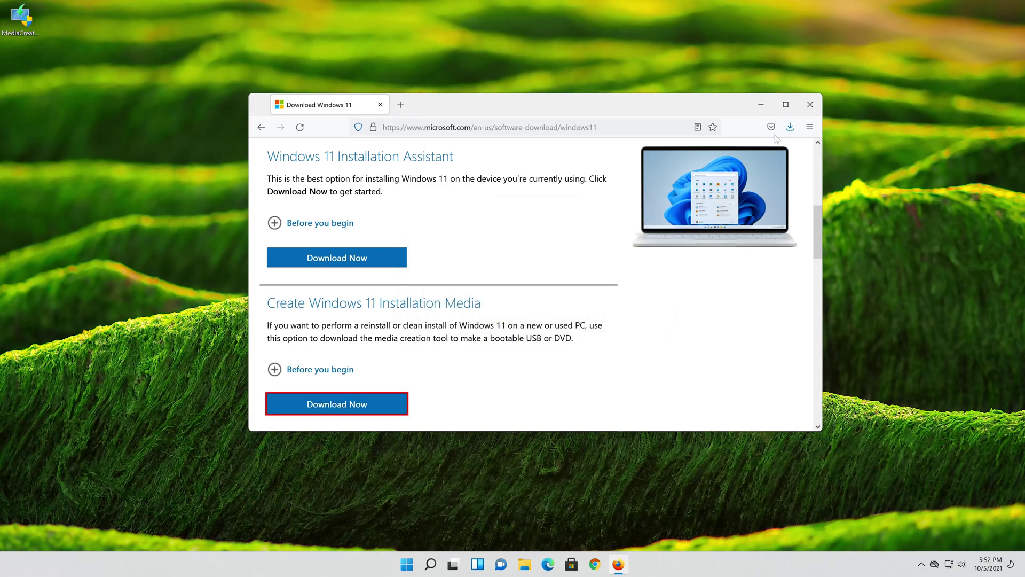
Close Firefox, launch MediaCreationToolW11 with admin approval and accept the license terms.
click(809, 105)
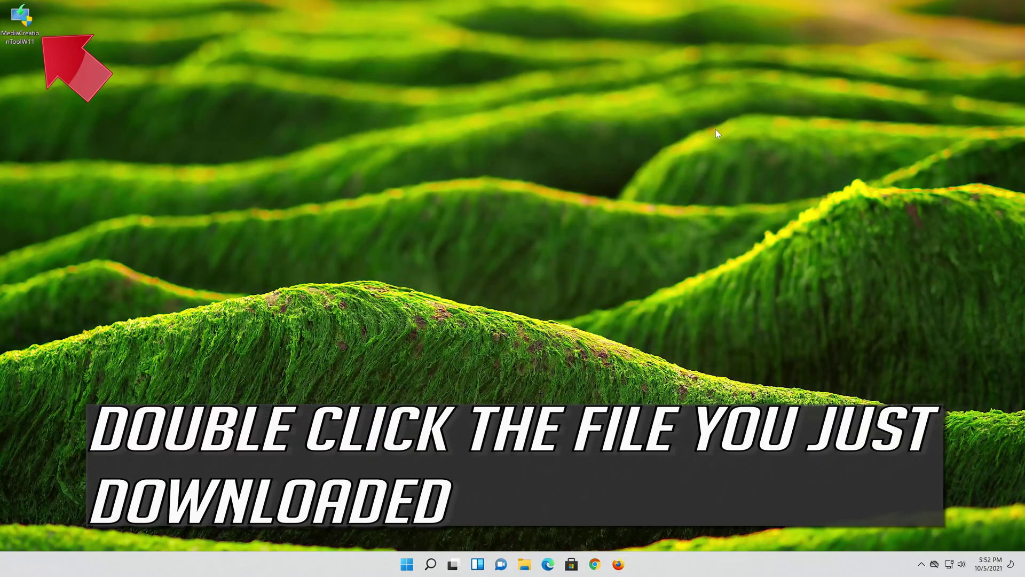
double_click(27, 30)
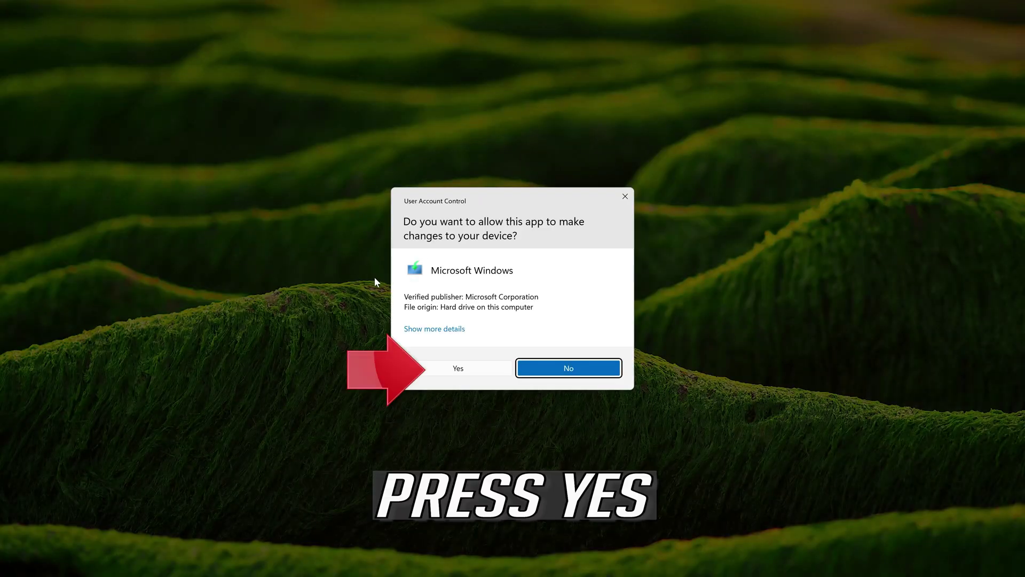
click(457, 370)
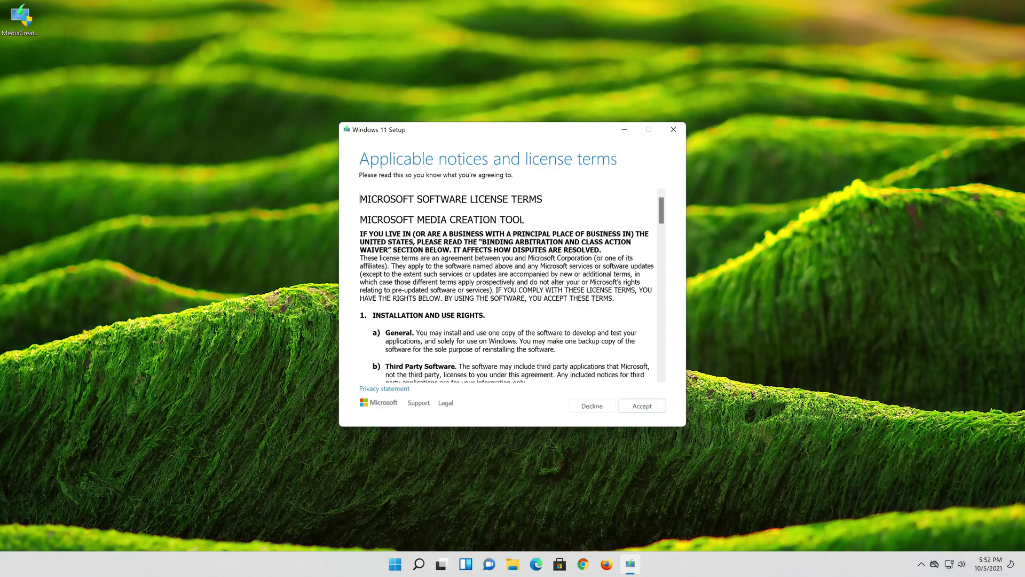
click(652, 411)
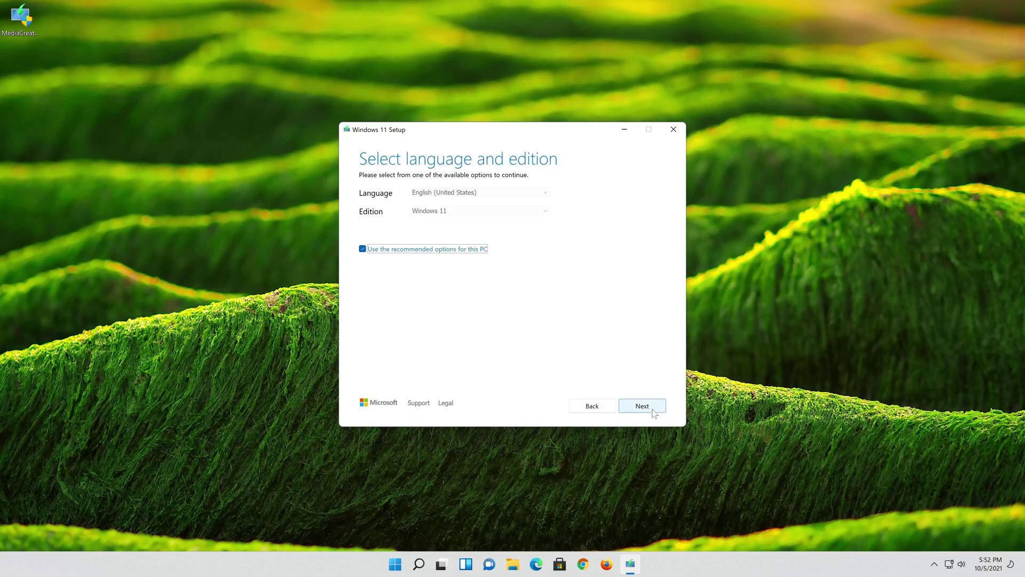
Keep the recommended language and edition and choose ISO file as the media.
click(363, 248)
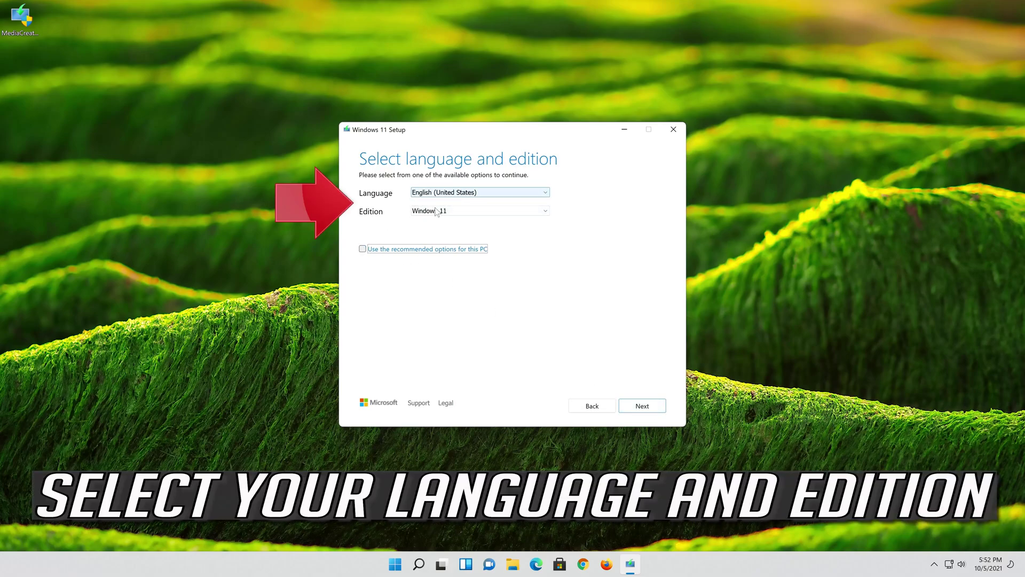
click(362, 249)
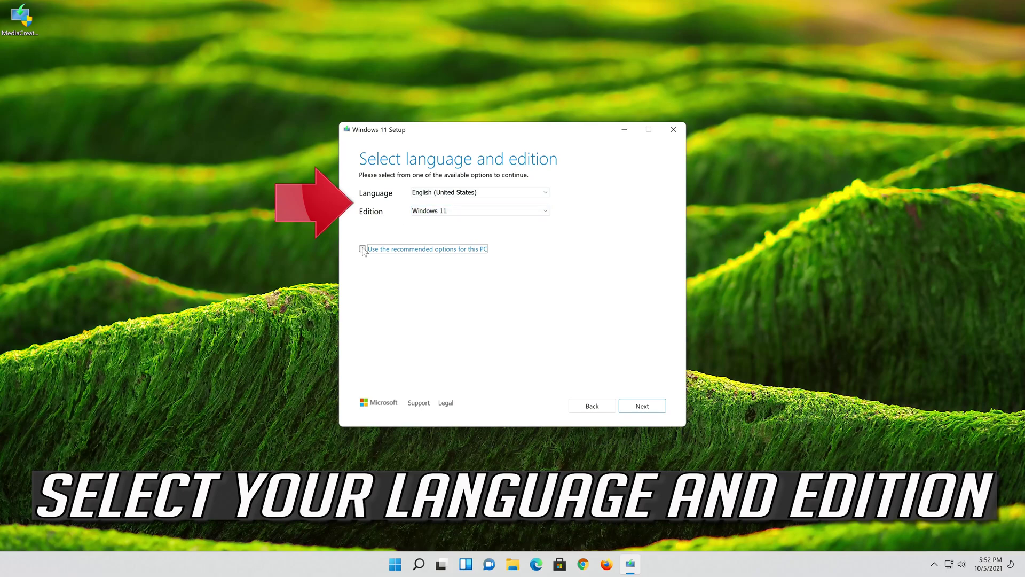
click(642, 406)
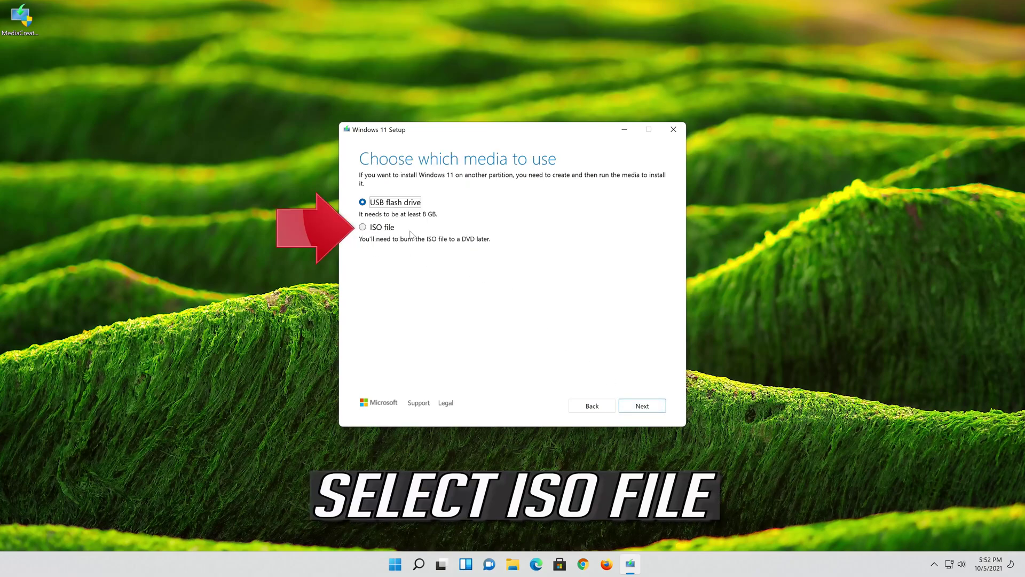
click(364, 228)
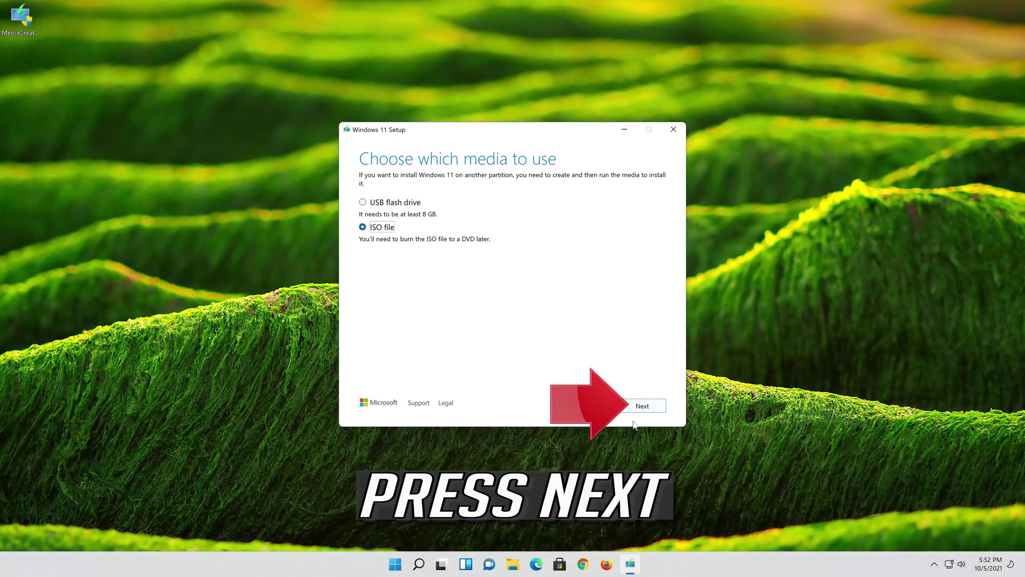
Save the ISO to the Desktop as 'Windows 11' and finish the tool once downloaded.
click(649, 406)
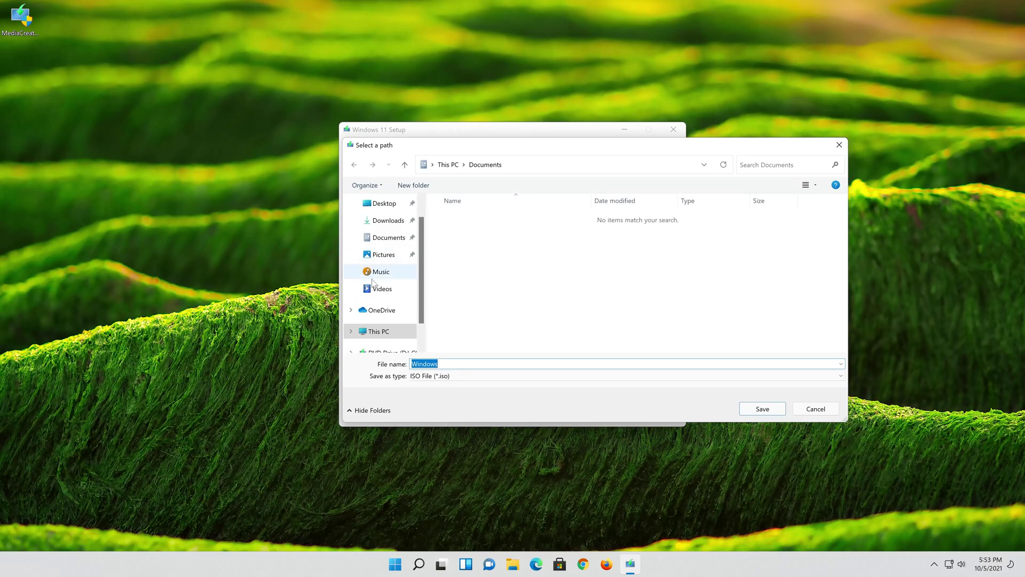
click(384, 203)
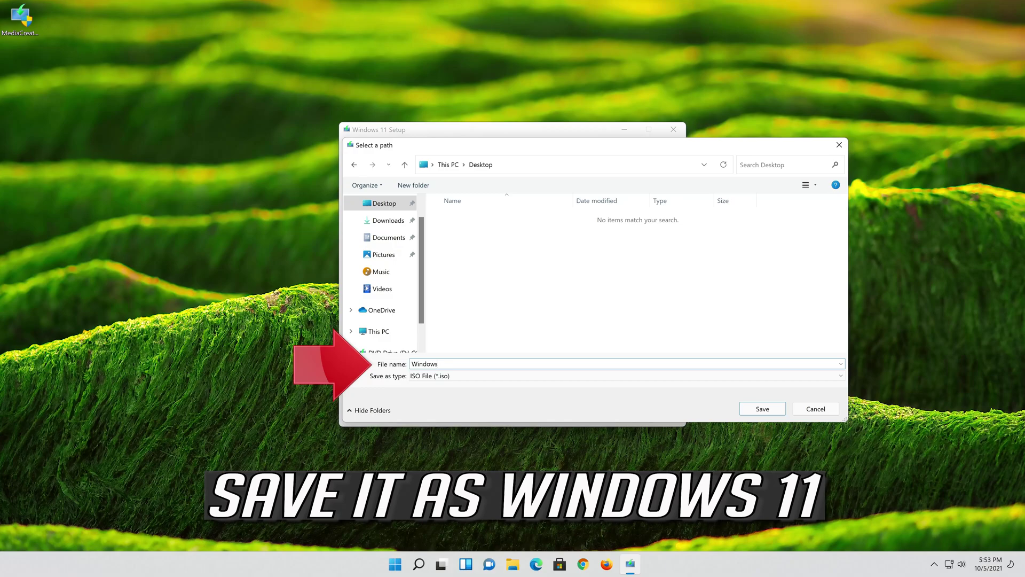
text(11)
click(771, 411)
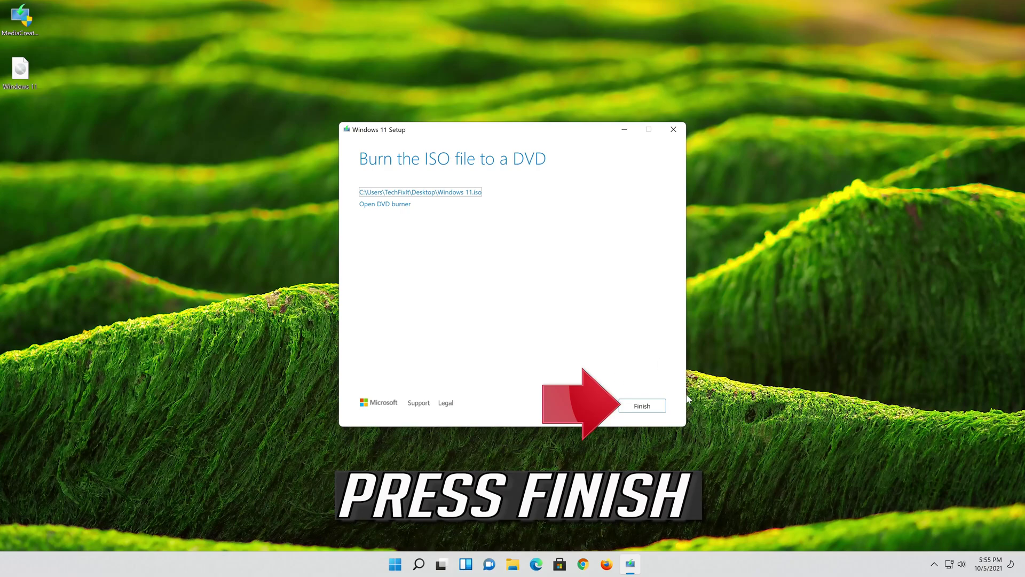
click(643, 407)
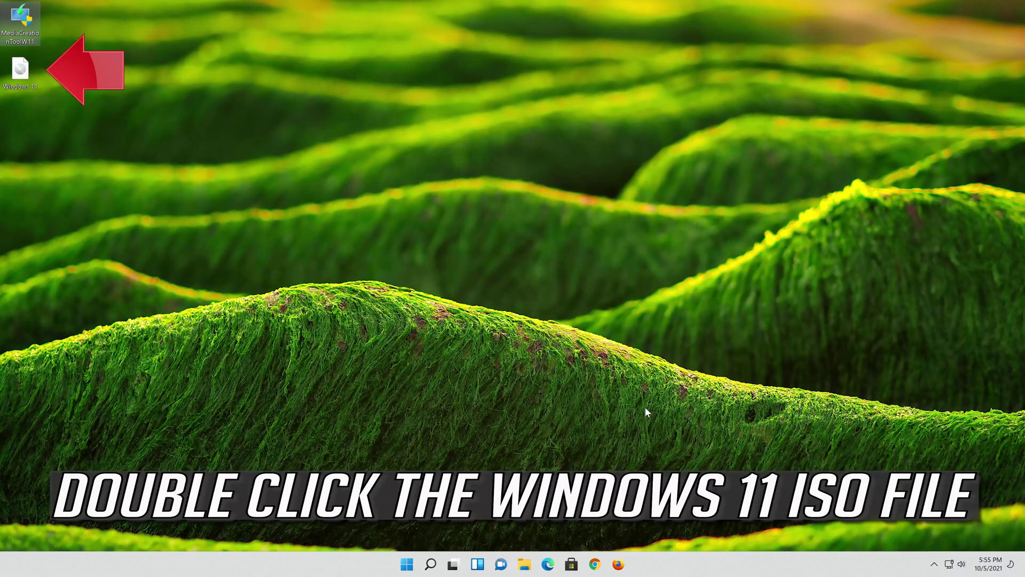
Mount the Windows 11 ISO as DVD Drive (E:) and launch its setup, approving the UAC prompt.
double_click(20, 69)
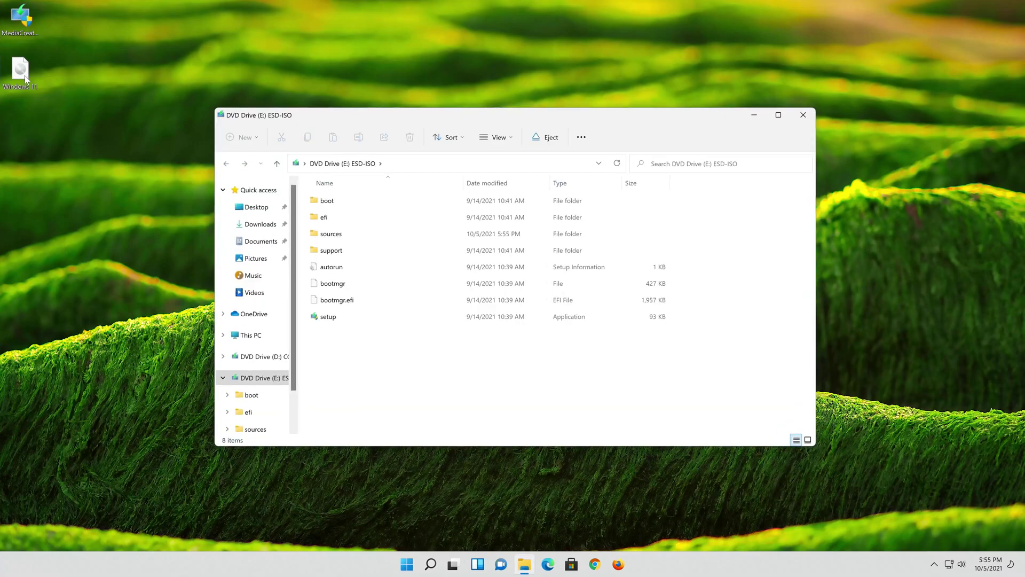
double_click(358, 315)
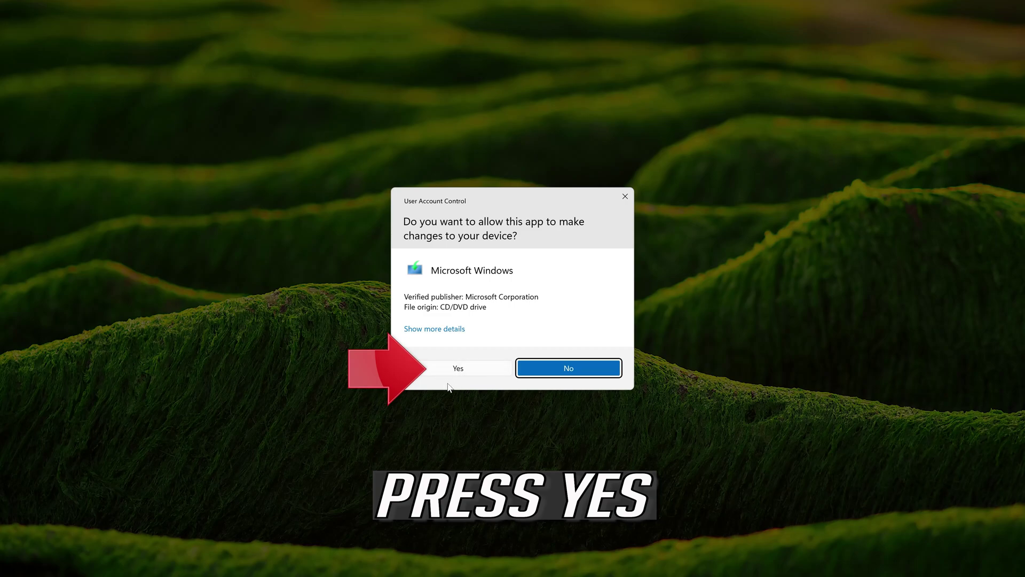
click(458, 368)
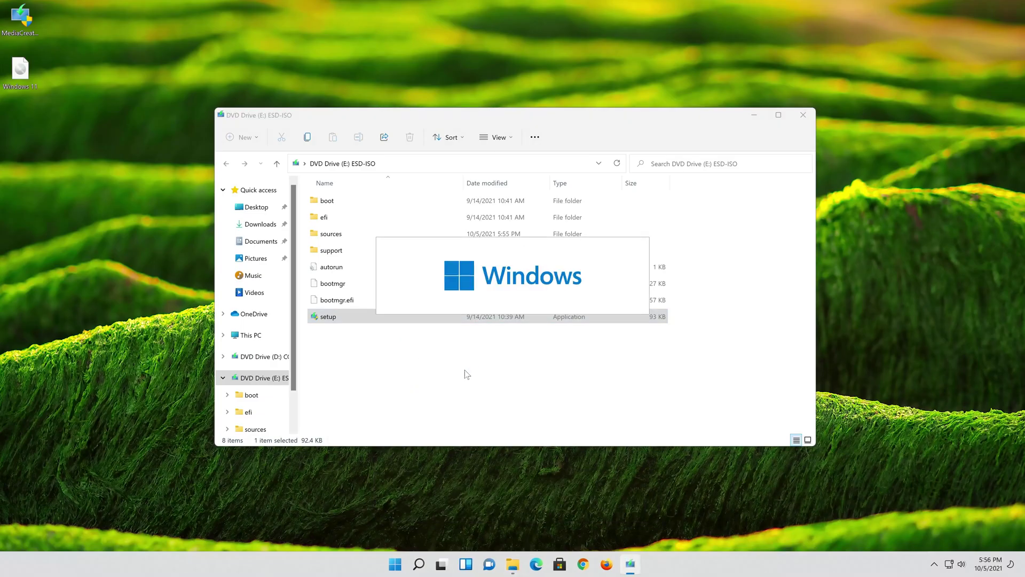
Close File Explorer, accept the Windows 11 license, and choose to keep personal files and apps.
click(802, 115)
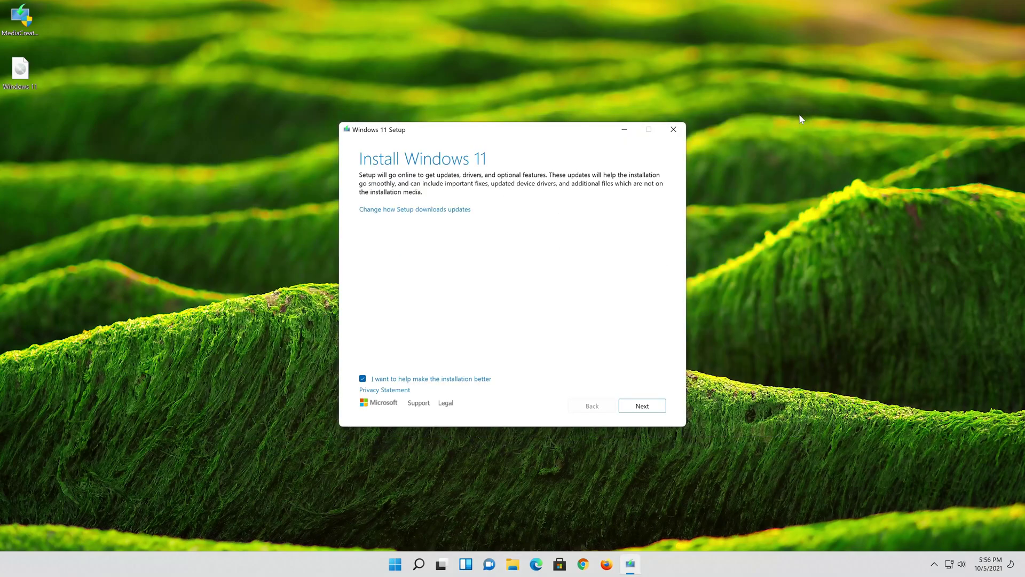
click(652, 410)
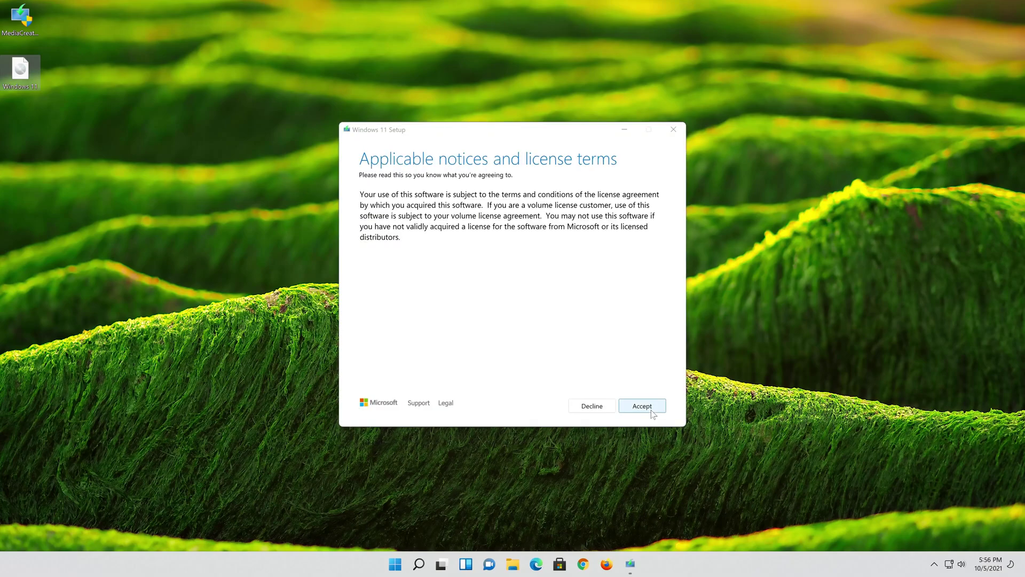
click(643, 408)
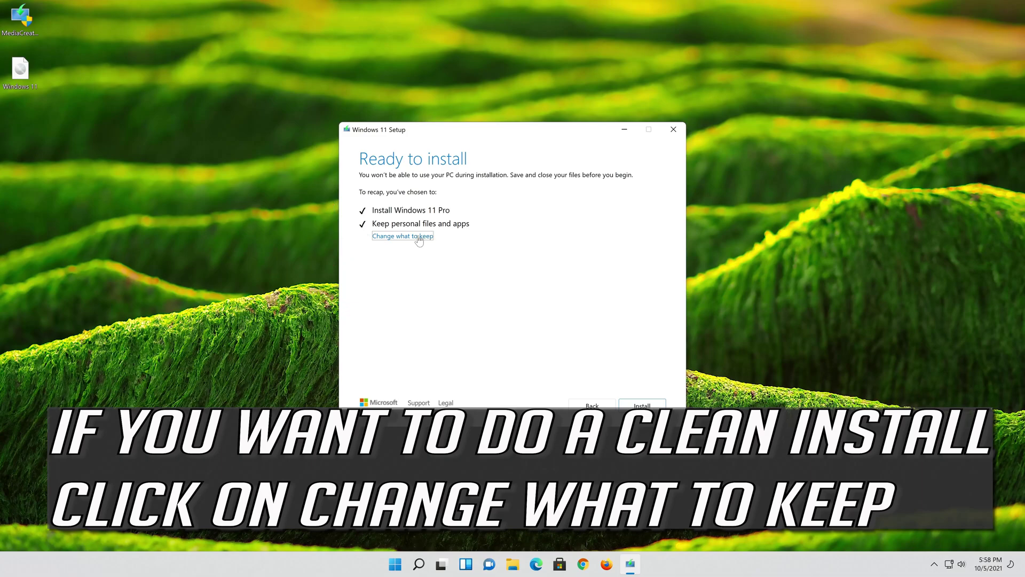
click(420, 238)
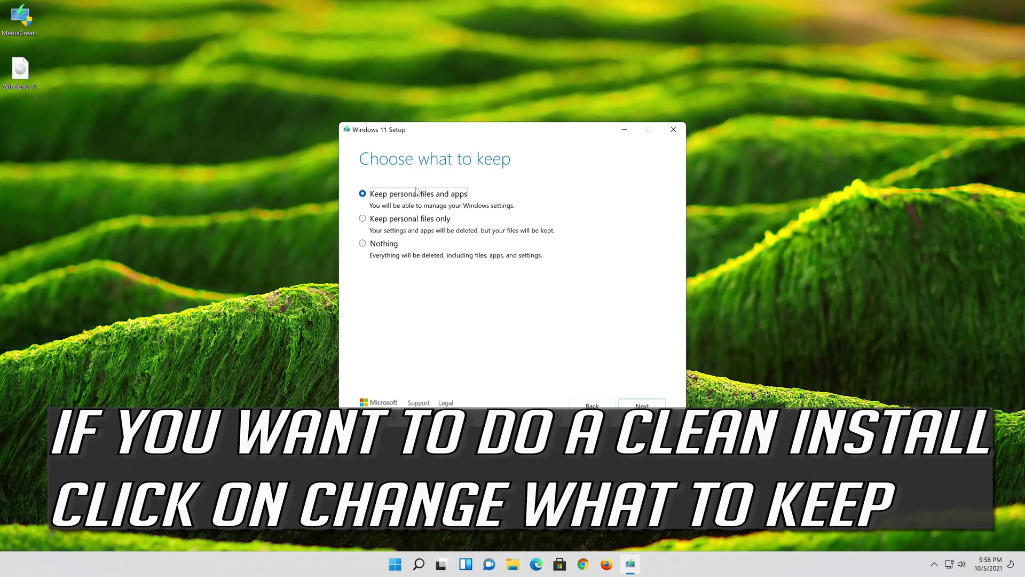
click(642, 405)
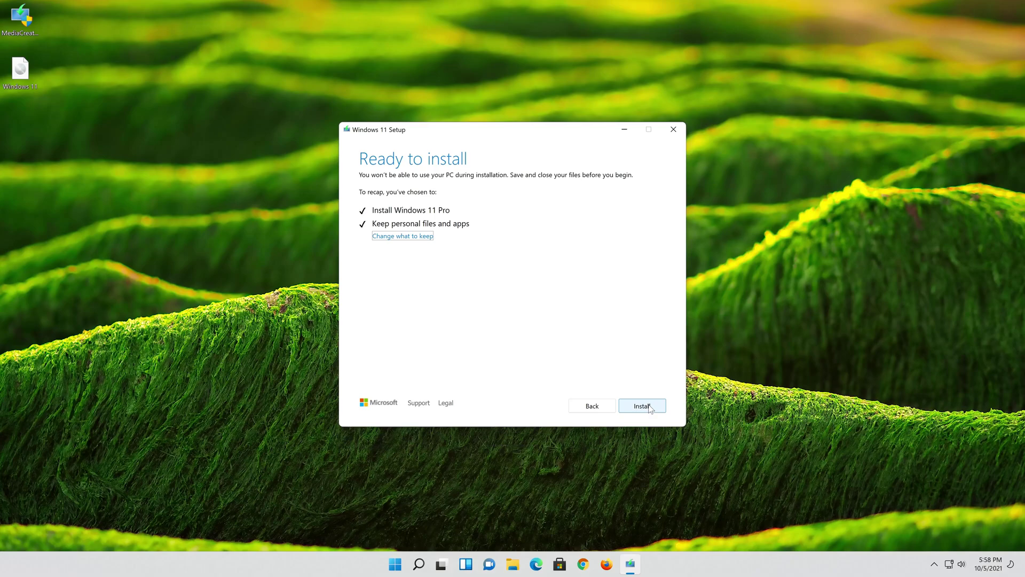
Install the Windows 11 Pro in-place upgrade and wait for the restart to the desktop.
click(650, 408)
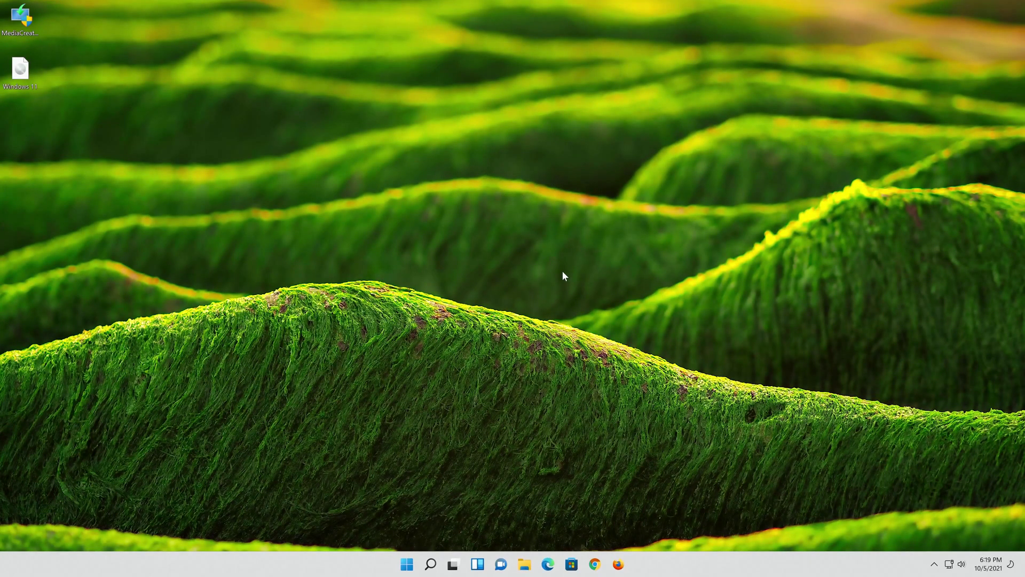
Reopen File Explorer and eject the mounted Windows 11 disc image from the DVD drive.
key(super+e)
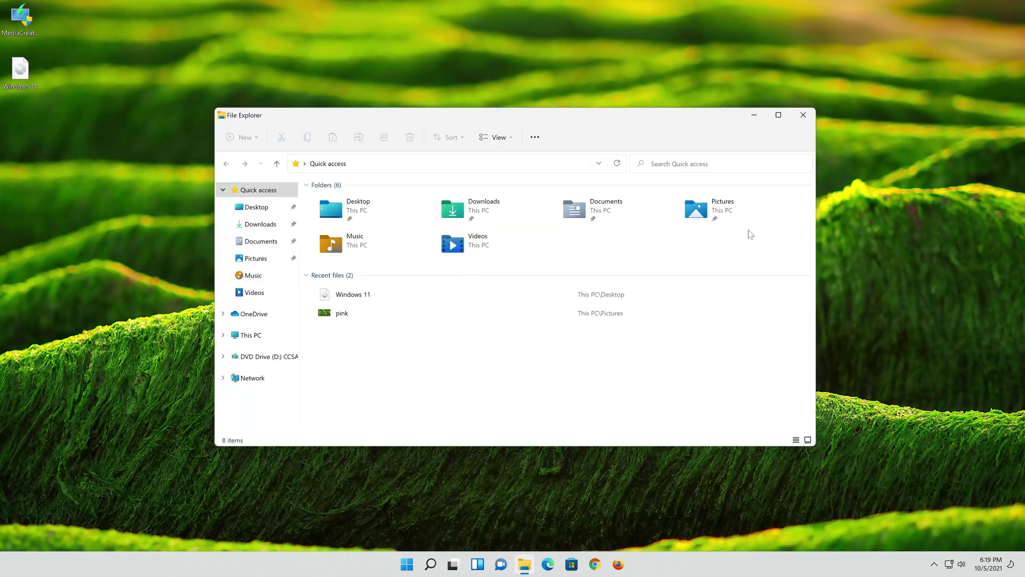
right_click(288, 357)
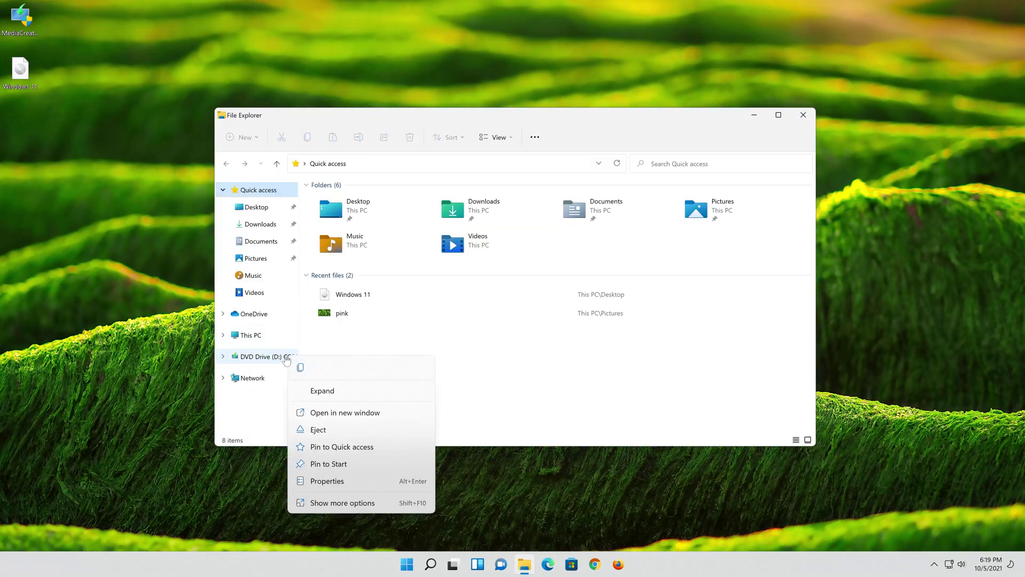
click(376, 315)
right_click(376, 313)
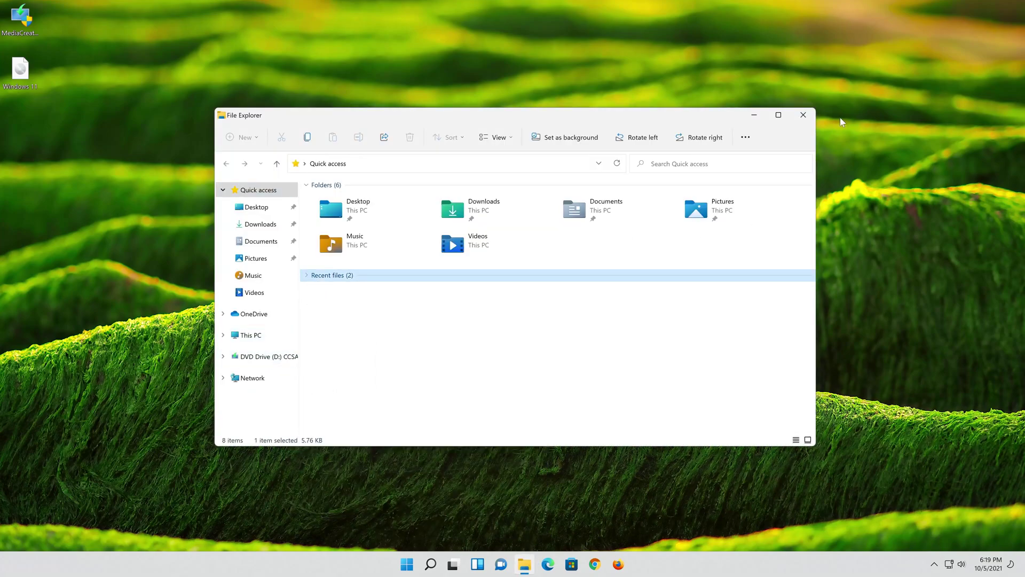
key(alt+F4)
key(super+e)
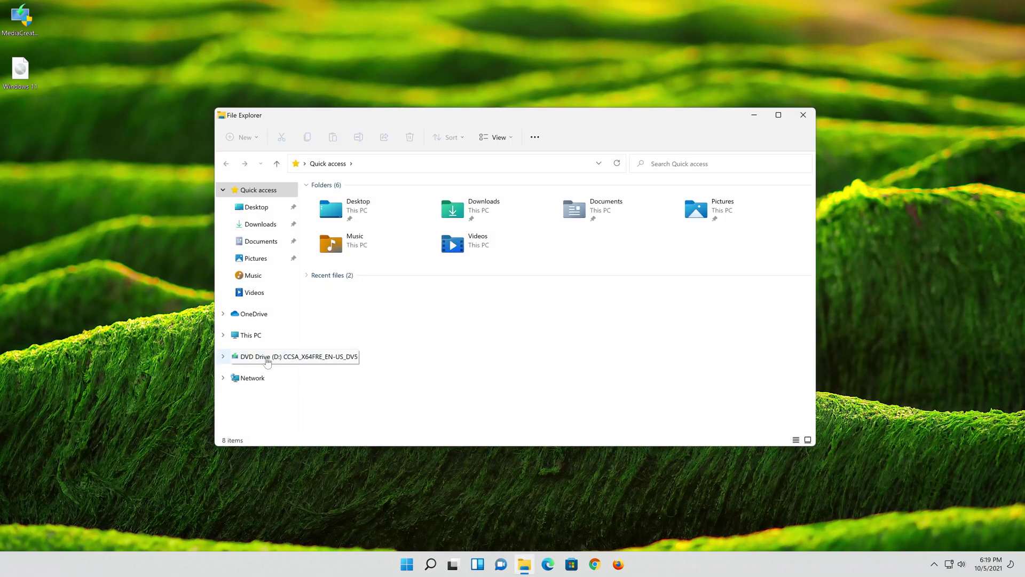
right_click(274, 361)
click(350, 431)
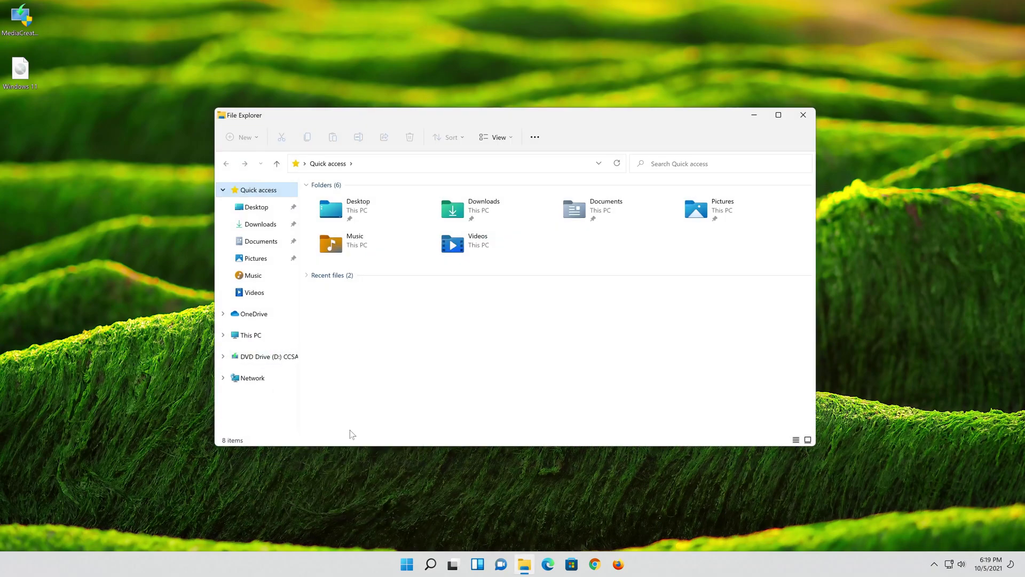